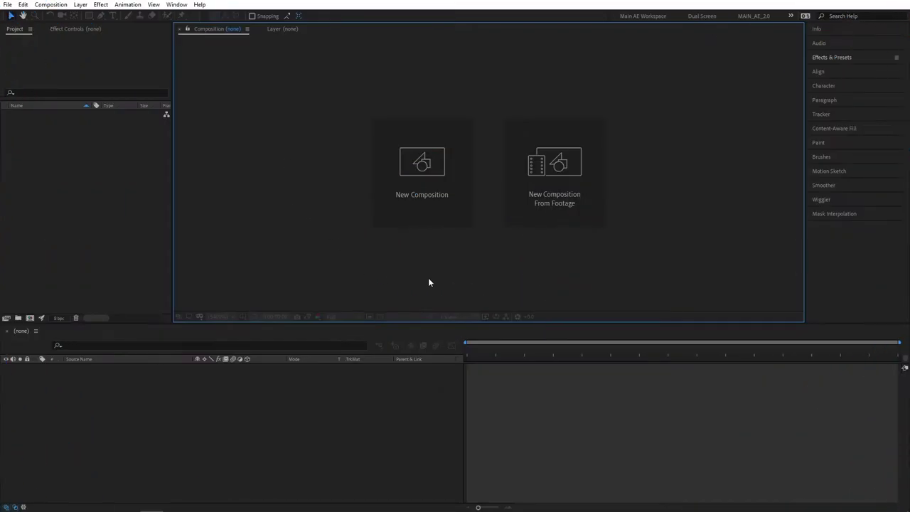
Create a 1920×1080, 30 fps, 10-second black composition named 'Particles 1'
click(427, 204)
text(Particles 1)
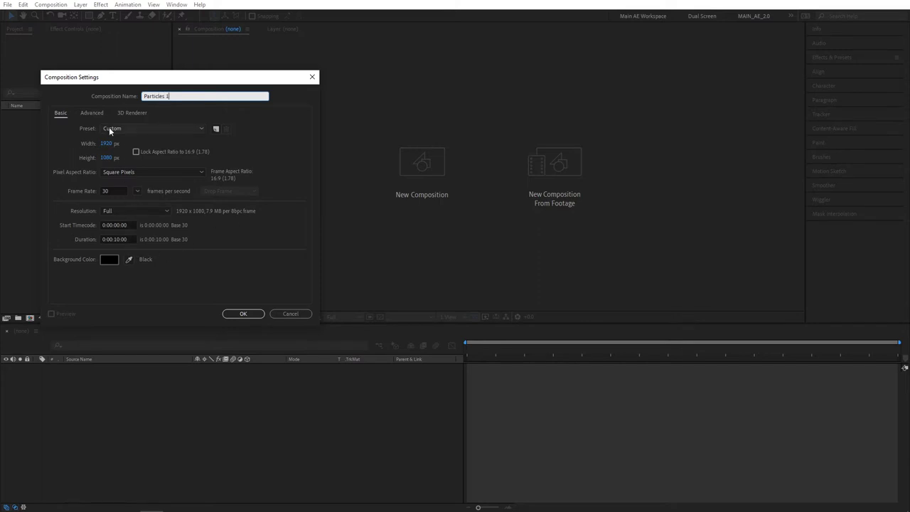
click(112, 192)
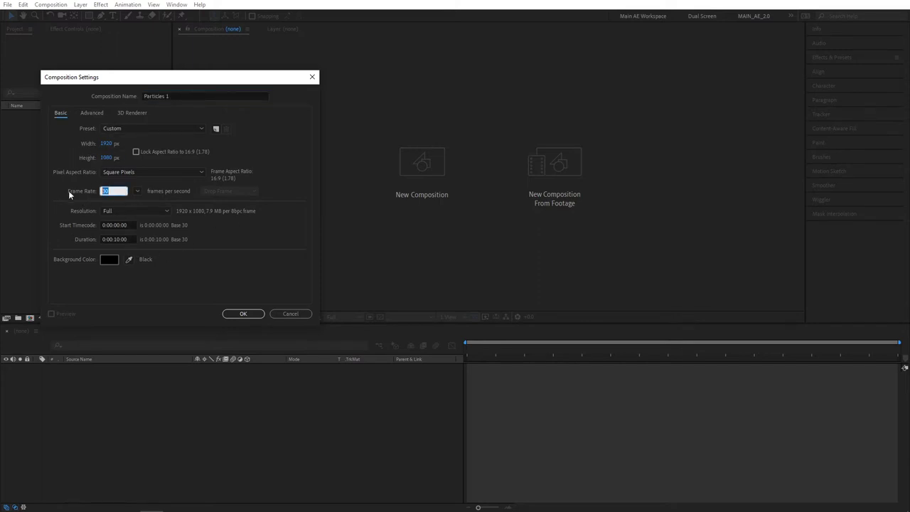
click(242, 313)
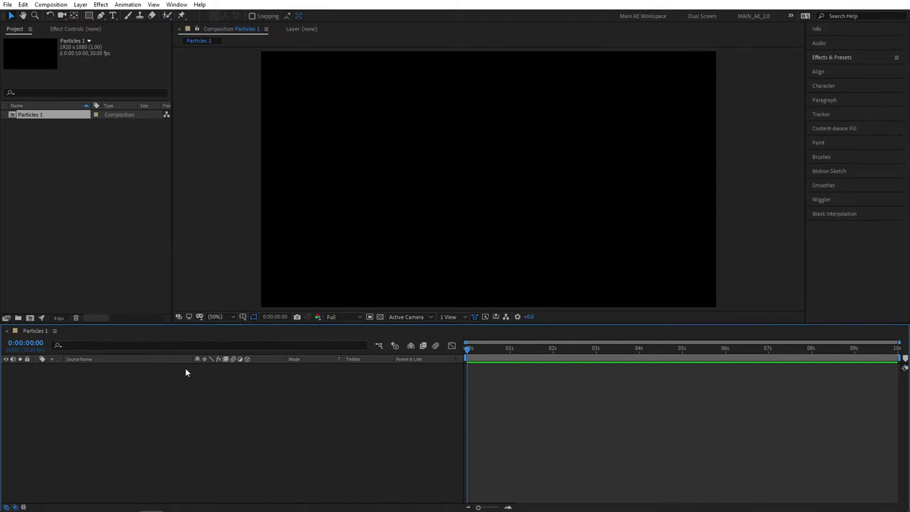
Add a new solid coloured FFFFFF to the Particles 1 timeline, creating White Solid 1
right_click(145, 389)
mouse_move(184, 395)
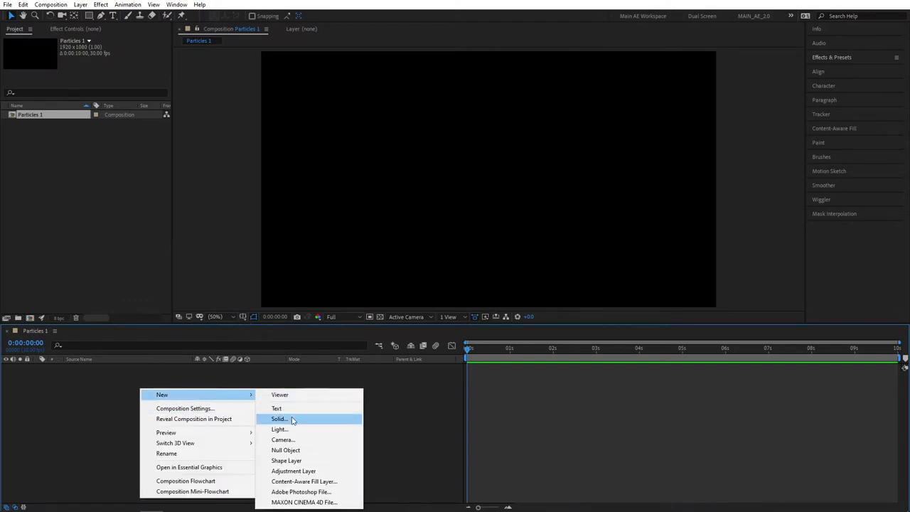
click(279, 418)
click(109, 166)
text(FFFFFF)
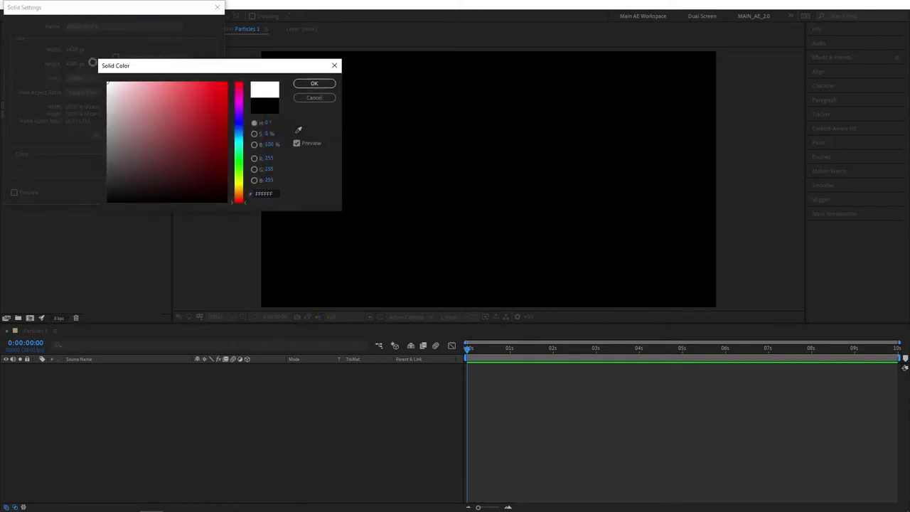
click(315, 84)
click(159, 194)
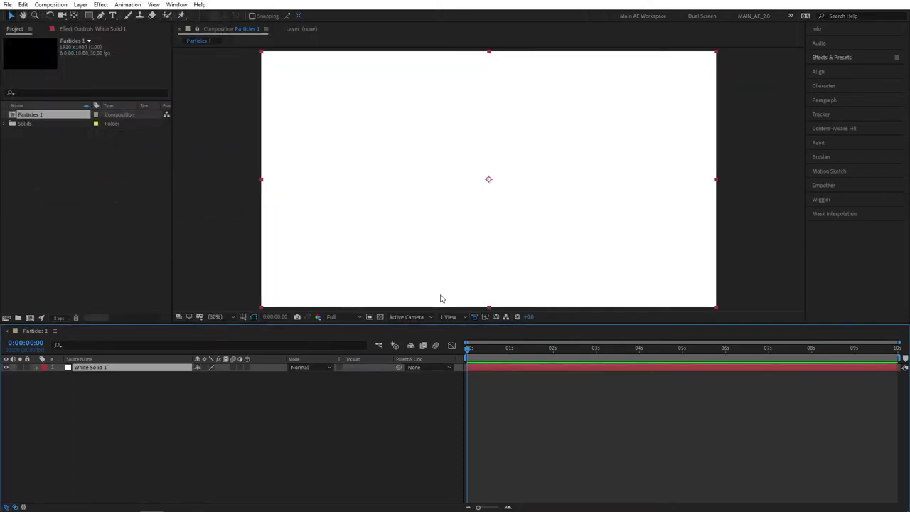
Search Effects & Presets for 'cc star' and apply CC Star Burst to White Solid 1
click(837, 62)
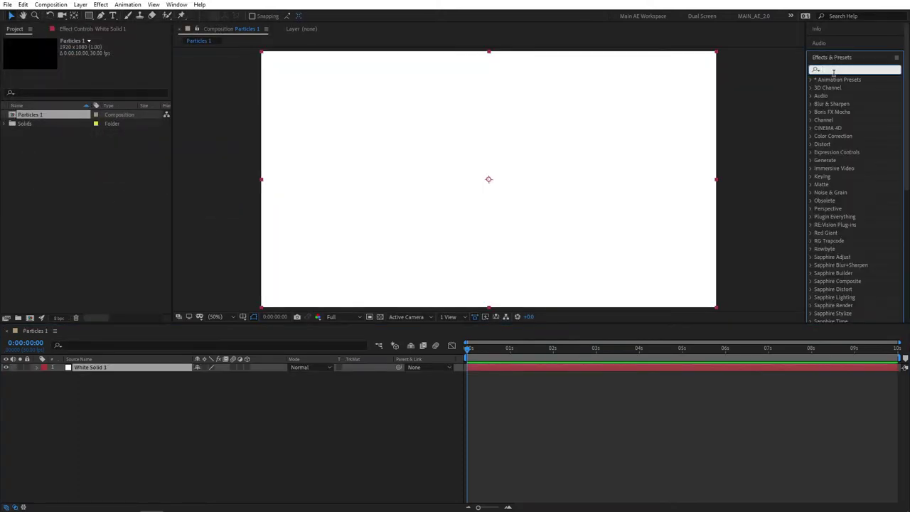
text(cc star)
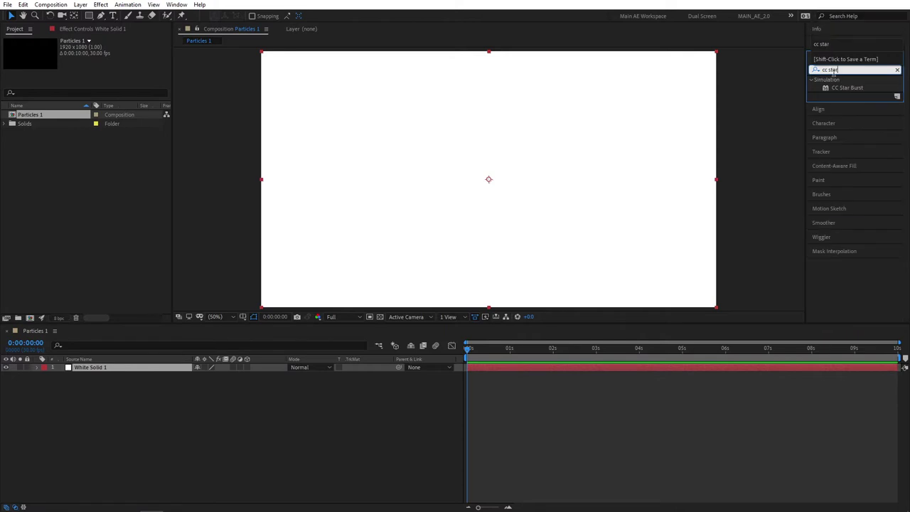
drag(844, 88, 87, 369)
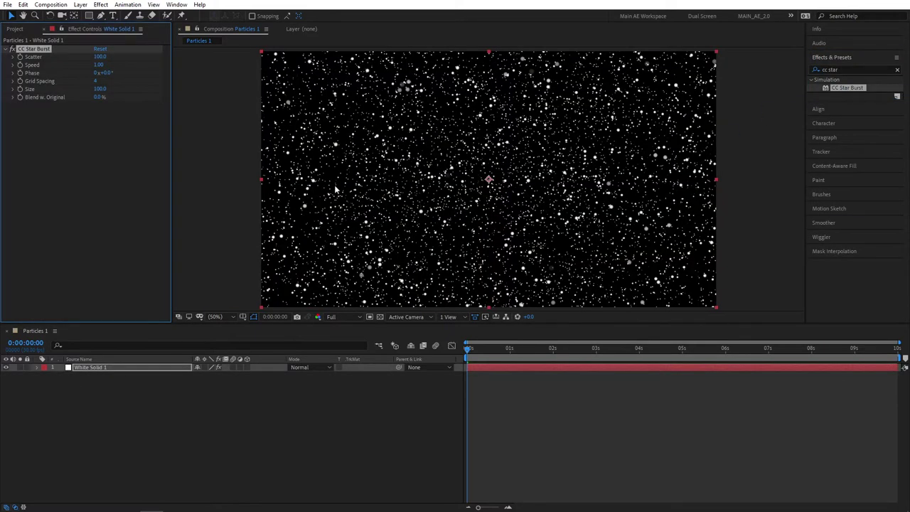
Lower the CC Star Burst Scatter, set Speed to 0.50, and preview the stars
drag(91, 58, 91, 62)
click(92, 62)
text(80)
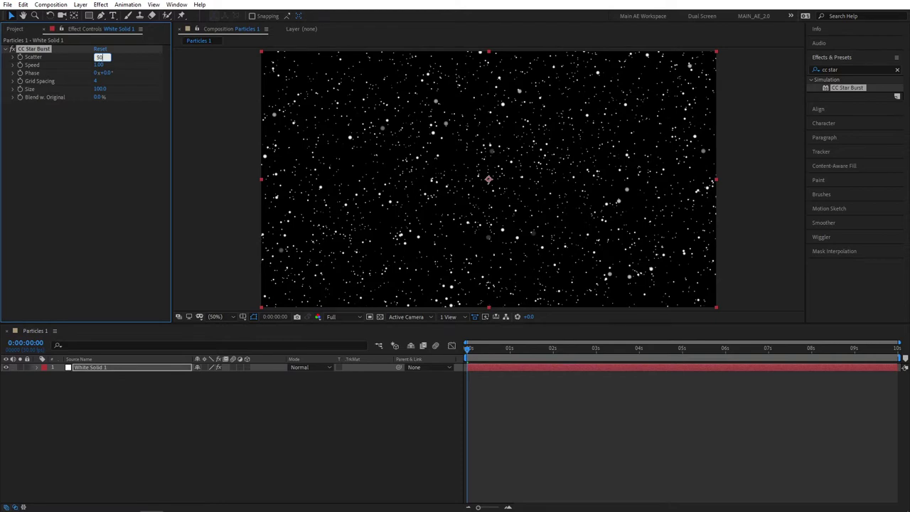
key(Return)
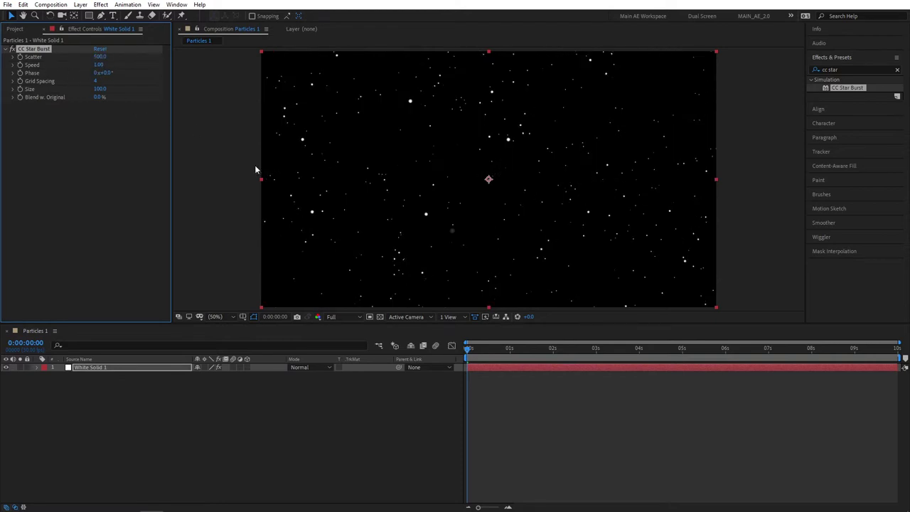
key(space)
key(space)
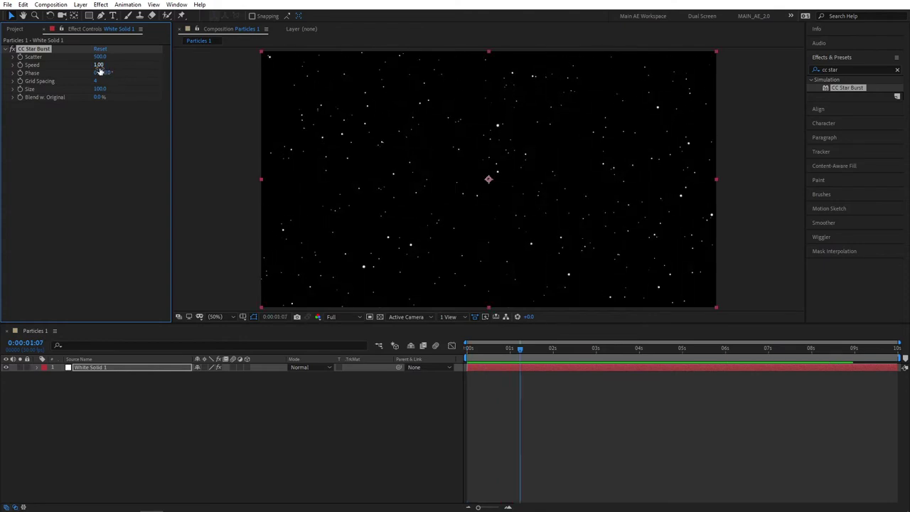
click(98, 65)
text(0.5)
key(Return)
key(space)
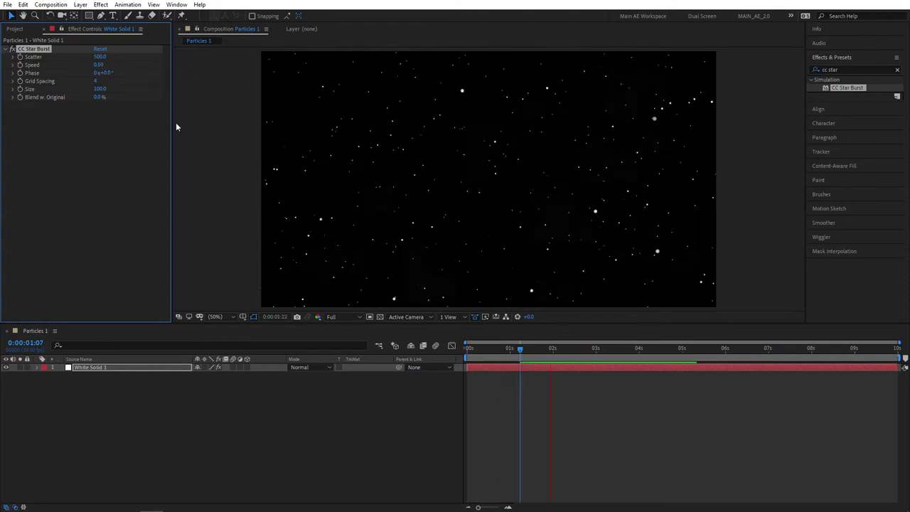
key(space)
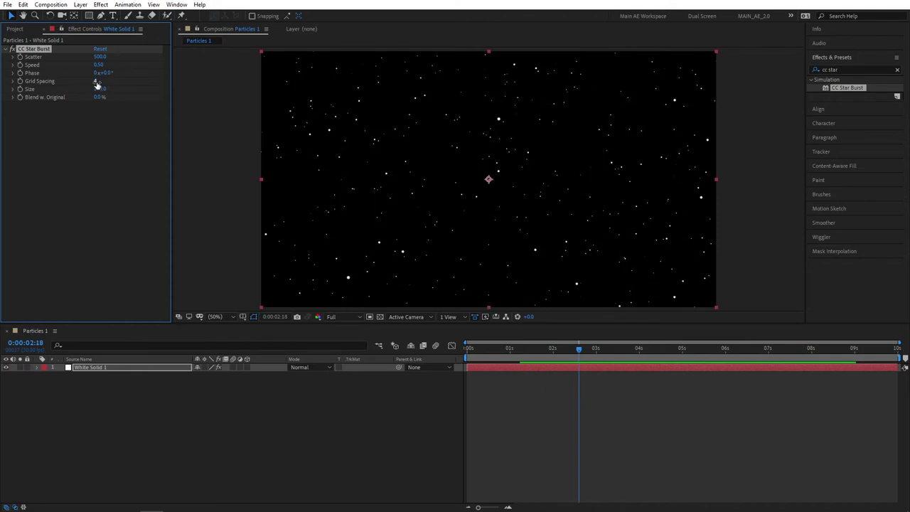
Set Grid Spacing to 1, Size to 70 and Speed to 0.20
drag(96, 84, 80, 84)
click(111, 155)
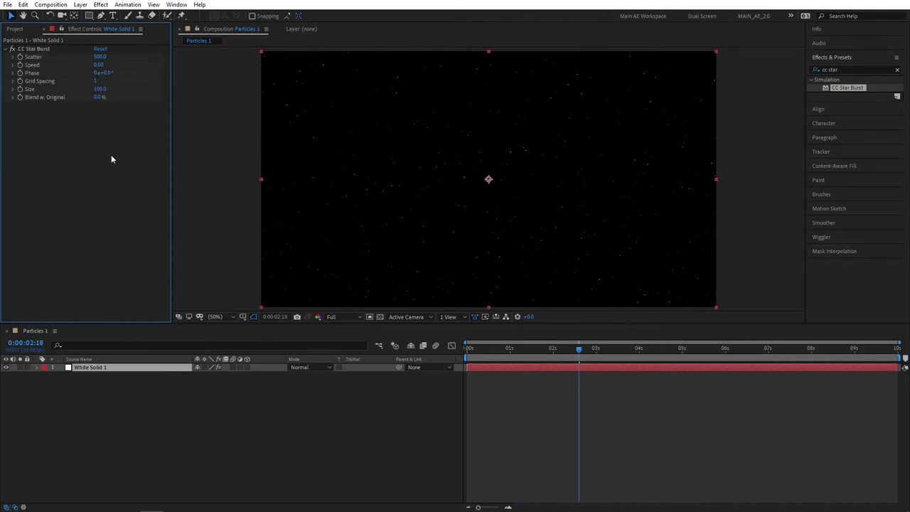
click(107, 89)
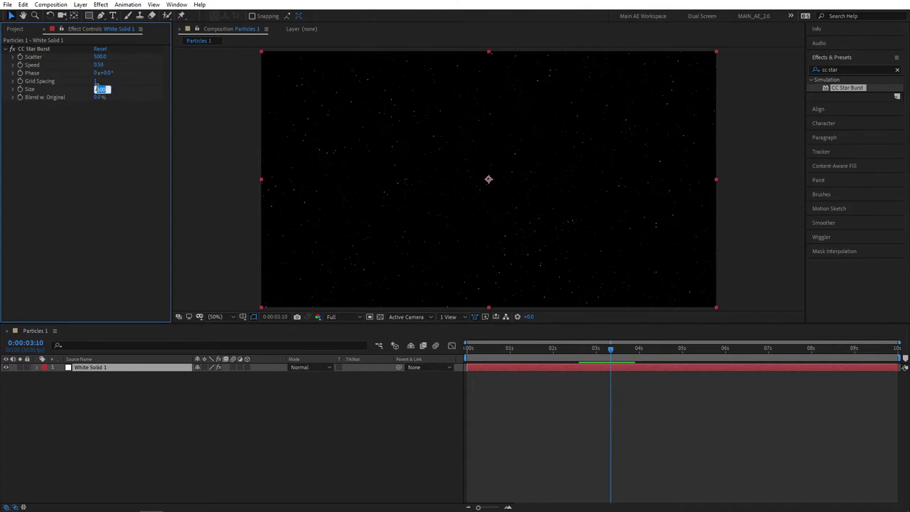
text(70)
key(Return)
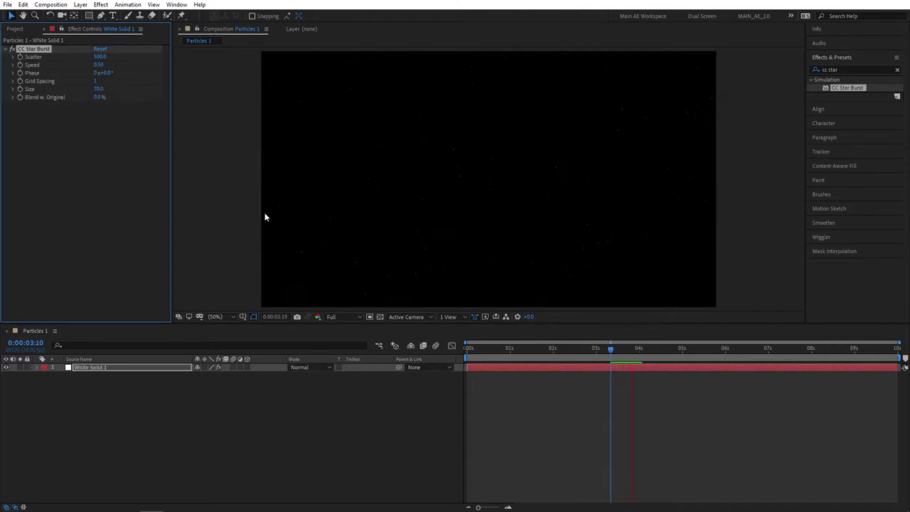
click(100, 64)
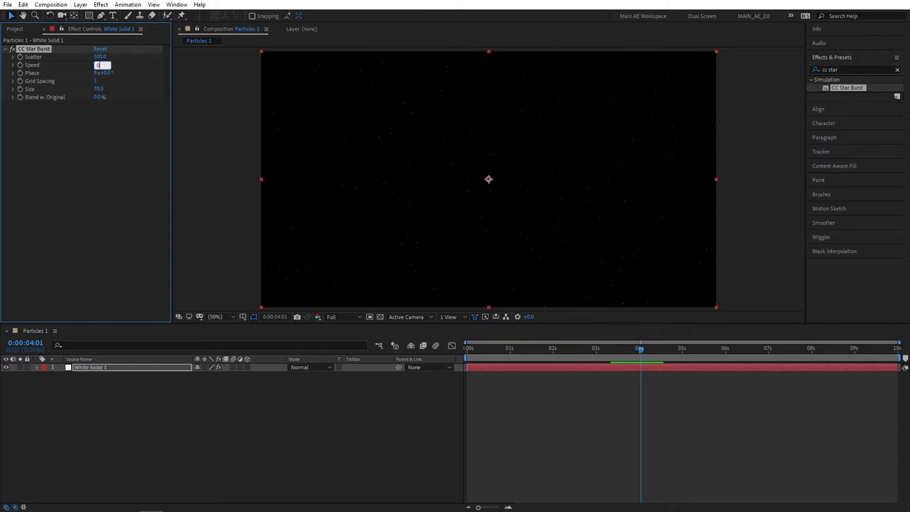
text(0.2)
key(Return)
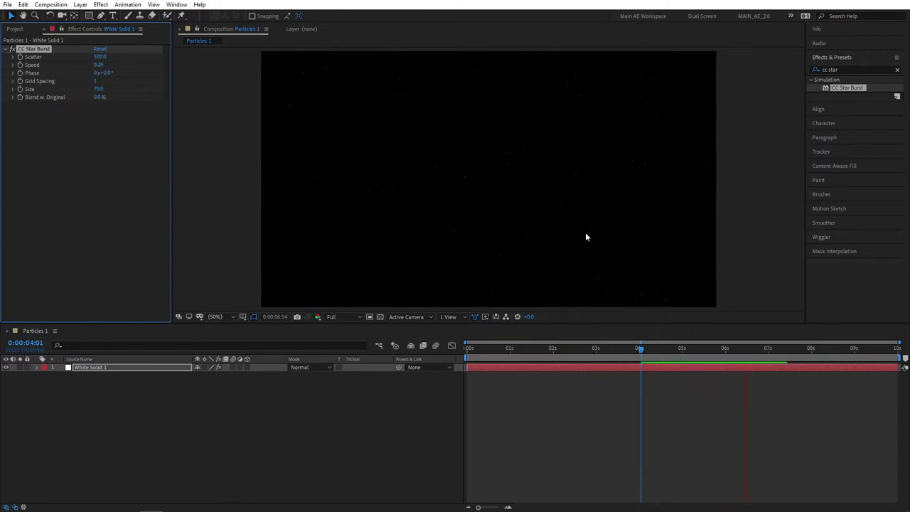
click(158, 367)
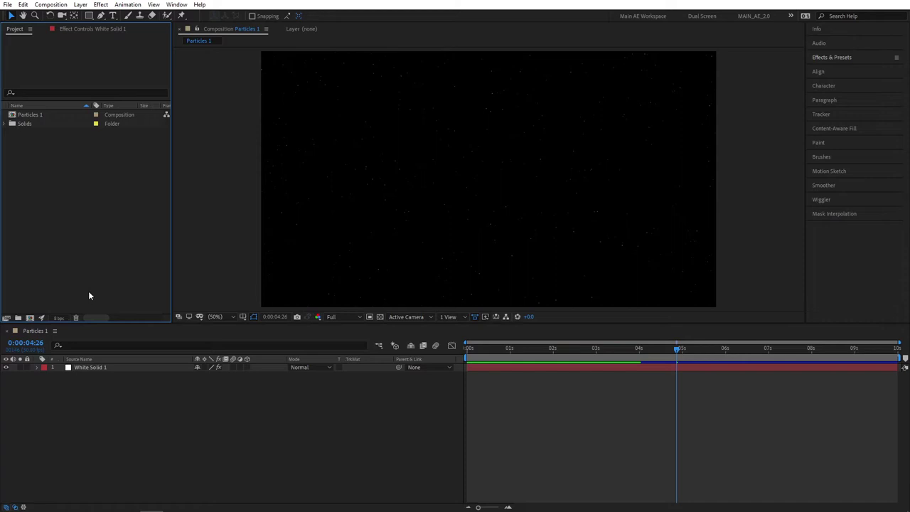
Create a second 1920×1080, 30 fps, 10-second composition named 'Particles 2'
click(30, 318)
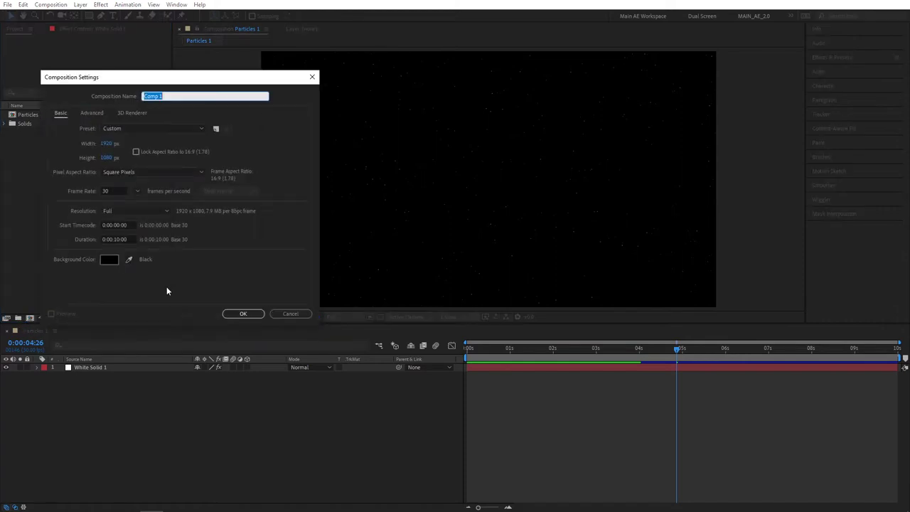
text(Particles 2)
click(244, 313)
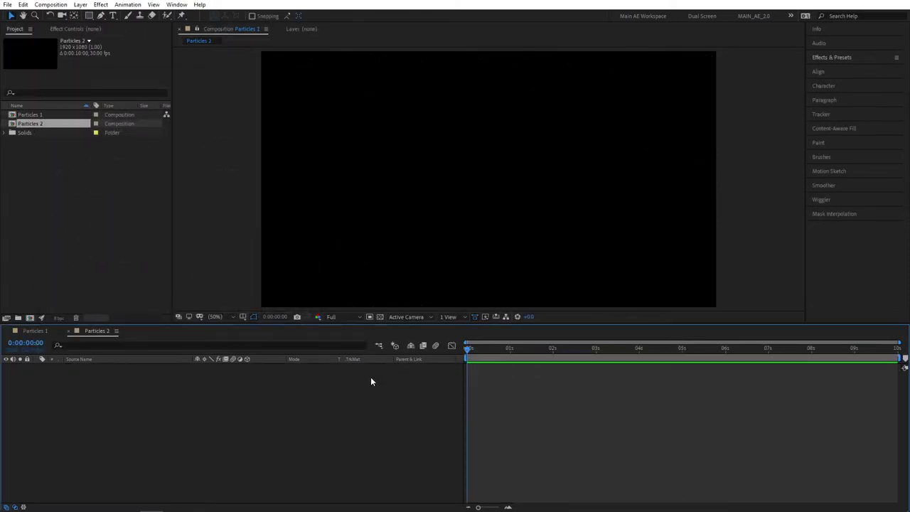
Add a full-frame black solid, Black Solid 3, to the Particles 2 timeline
right_click(113, 400)
mouse_move(162, 405)
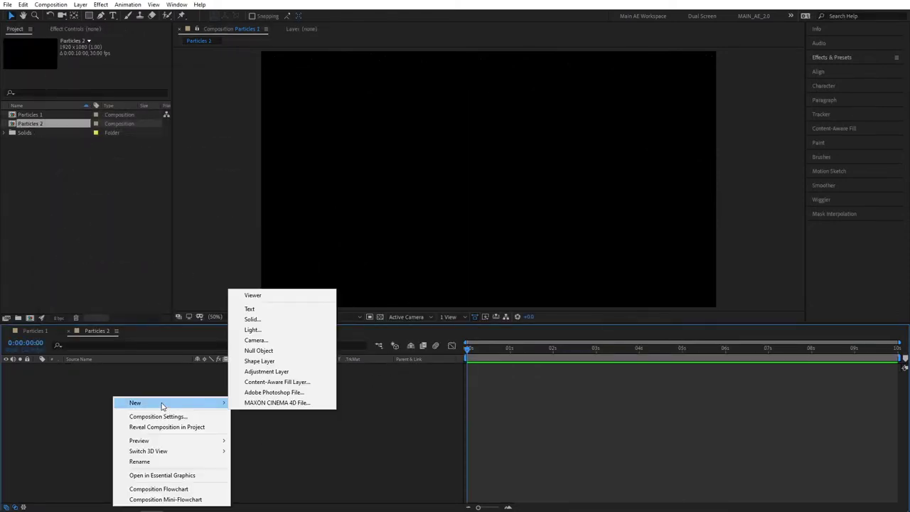
click(252, 319)
click(107, 168)
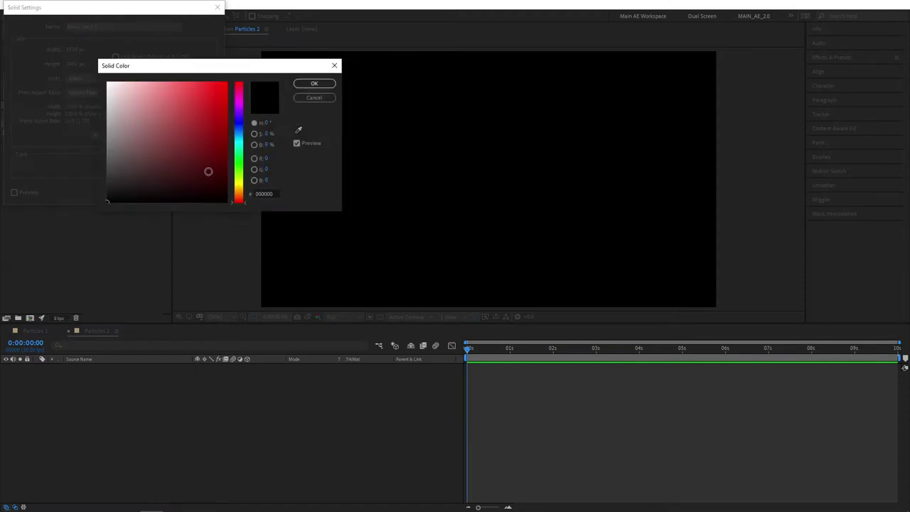
click(313, 84)
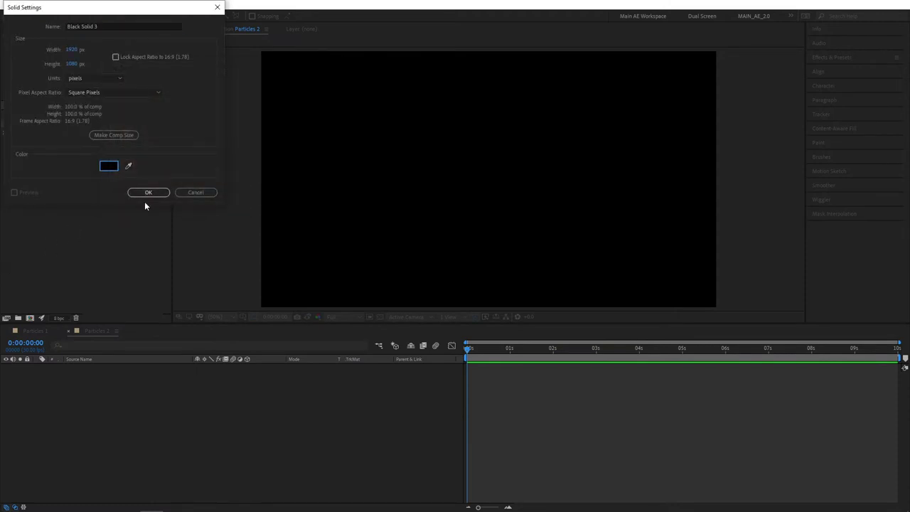
click(149, 193)
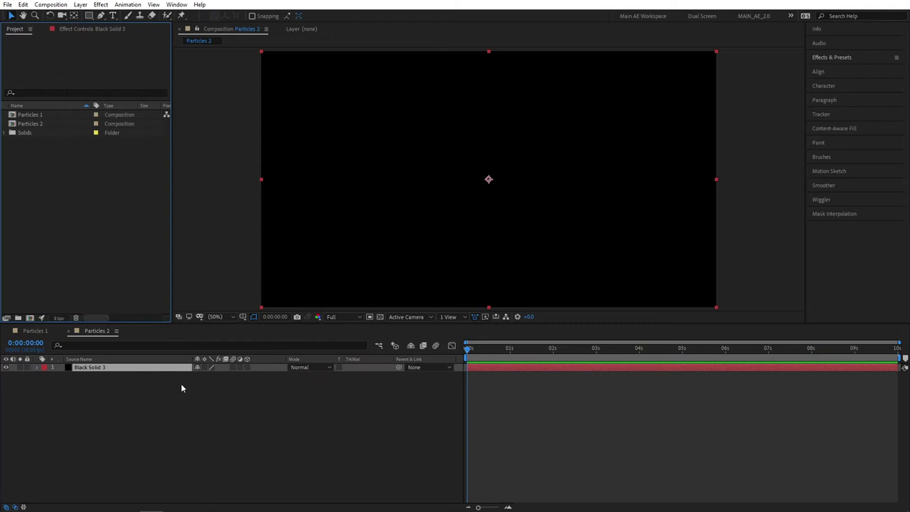
Search the effects for 'cc rai', apply CC Rainfall to Black Solid 3, and preview
click(831, 57)
click(832, 69)
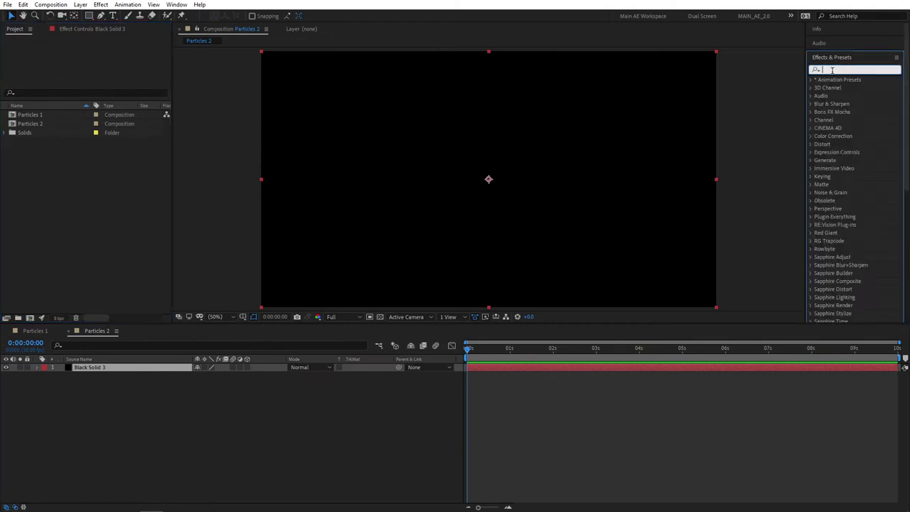
text(cc rain)
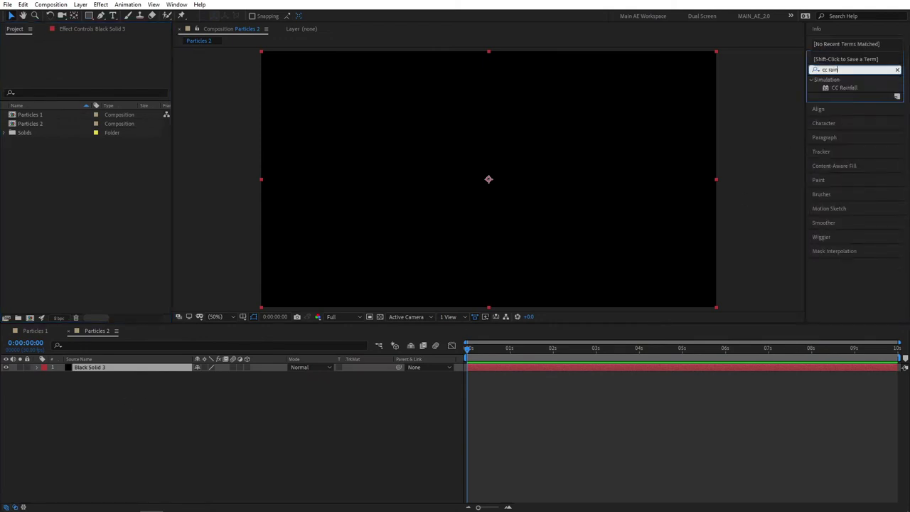
drag(853, 90, 101, 368)
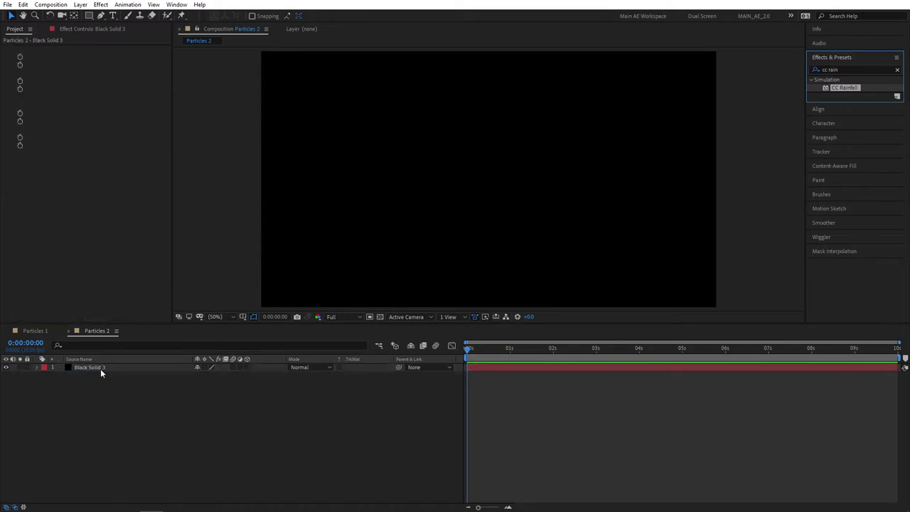
key(space)
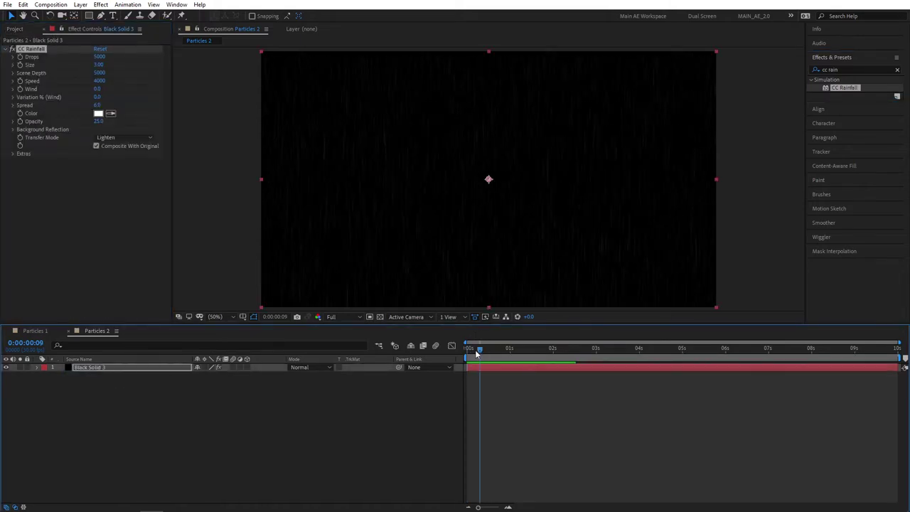
Raise CC Rainfall Opacity to 100 and set Drops to 1000
key(space)
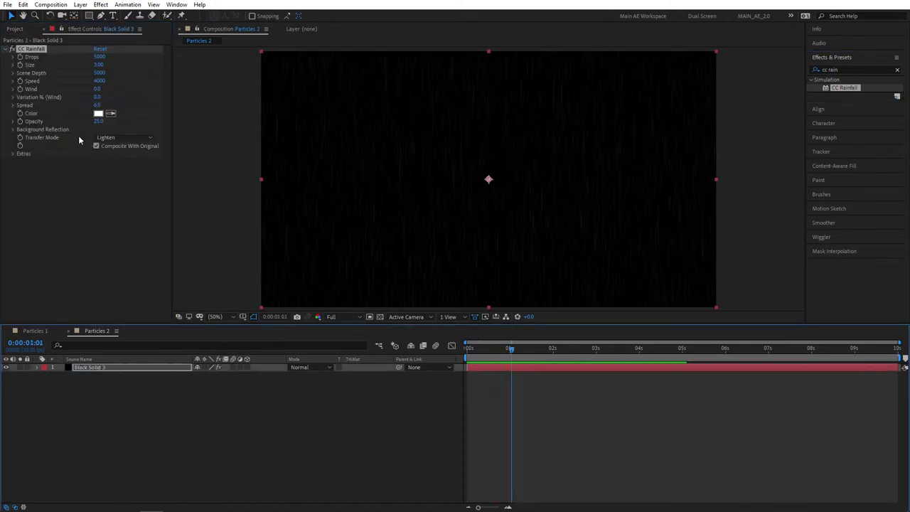
drag(99, 121, 210, 120)
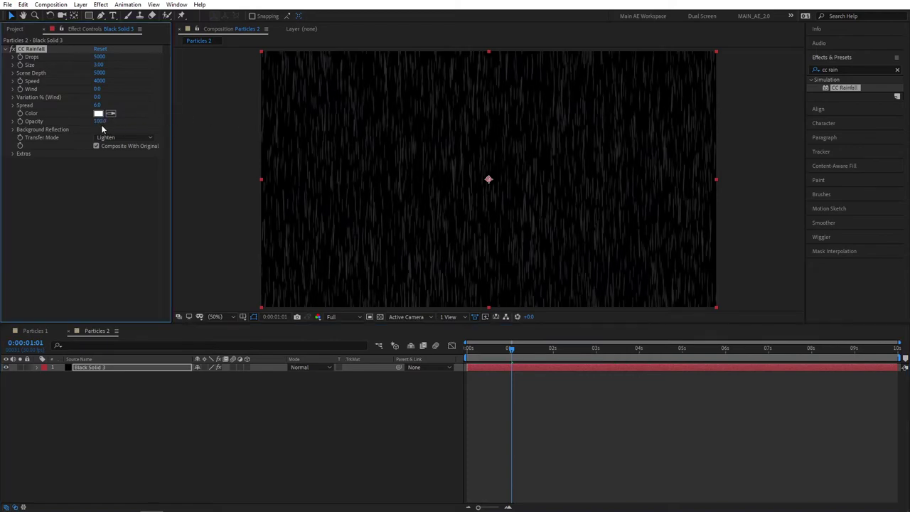
key(space)
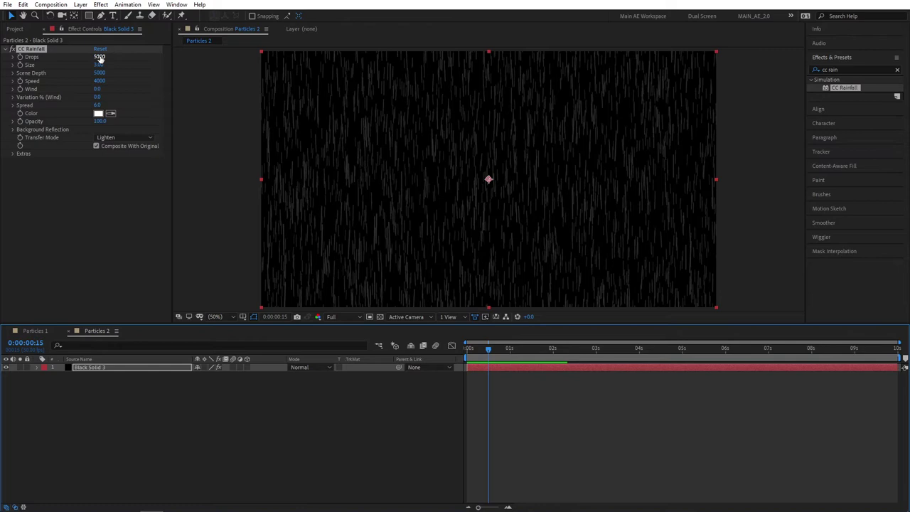
mouse_move(100, 59)
mouse_down()
mouse_move(87, 59)
mouse_move(100, 59)
mouse_up()
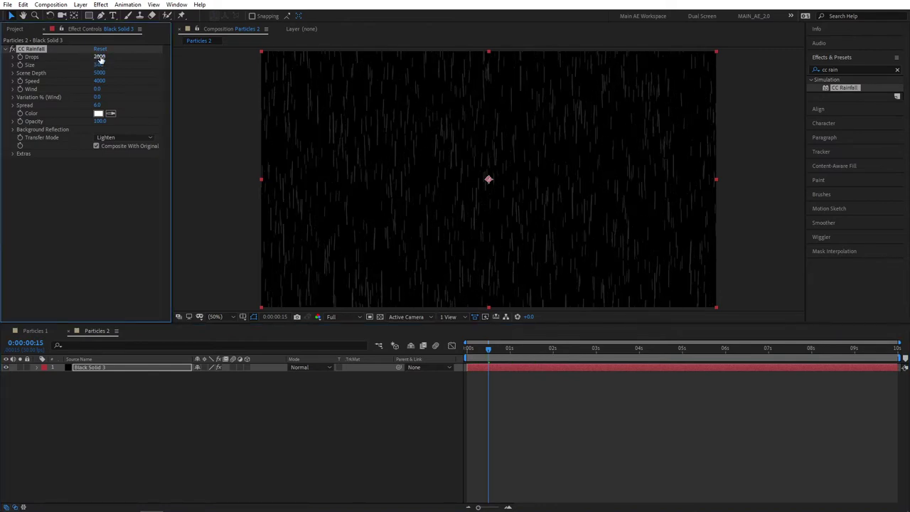
click(102, 57)
text(1000)
key(Return)
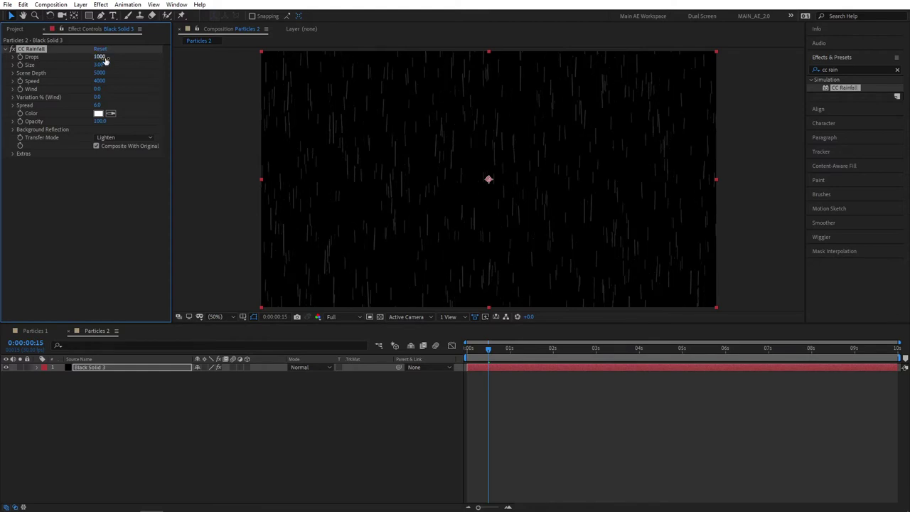
Set the raindrop Size to 3.00 and Speed to 1000, previewing the sparser rain
drag(100, 65, 136, 67)
click(102, 65)
text(3.00)
key(space)
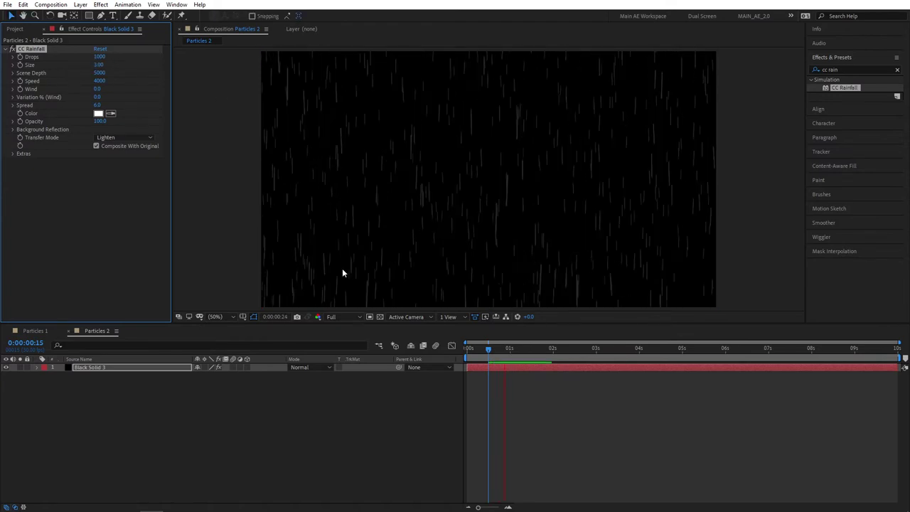
click(102, 81)
text(10)
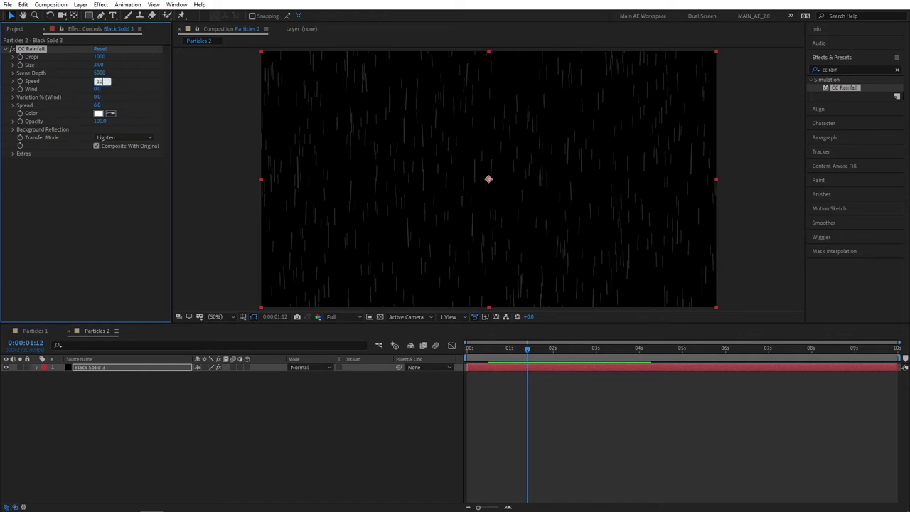
text(00)
key(Return)
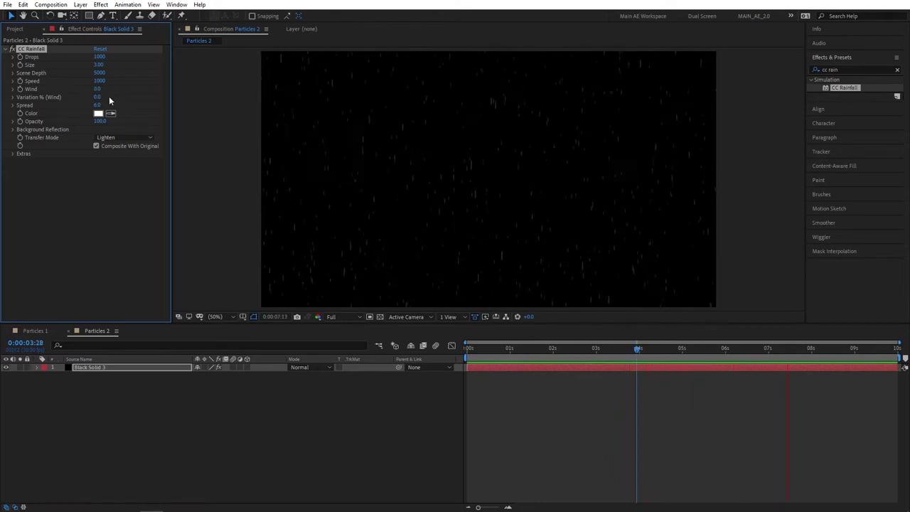
Set the CC Rainfall Wind to 600 so the rain slants, and preview it
drag(99, 90, 137, 89)
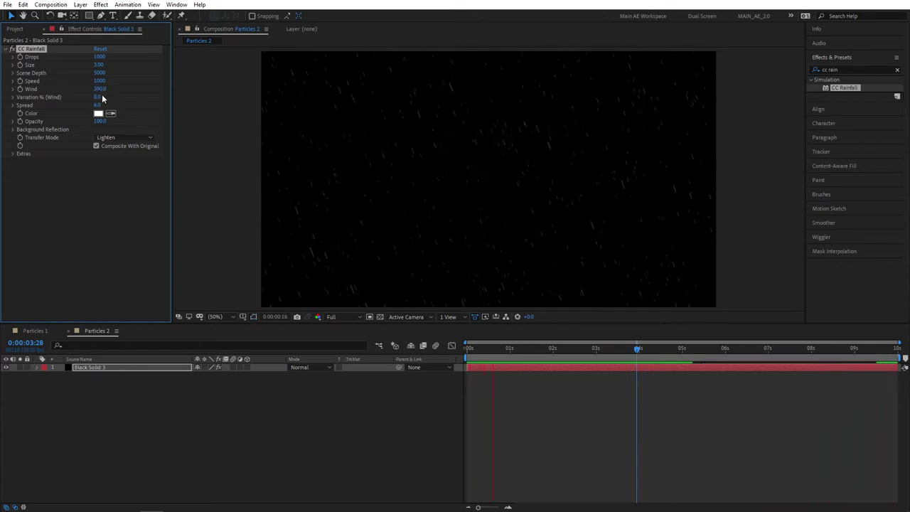
drag(93, 91, 72, 98)
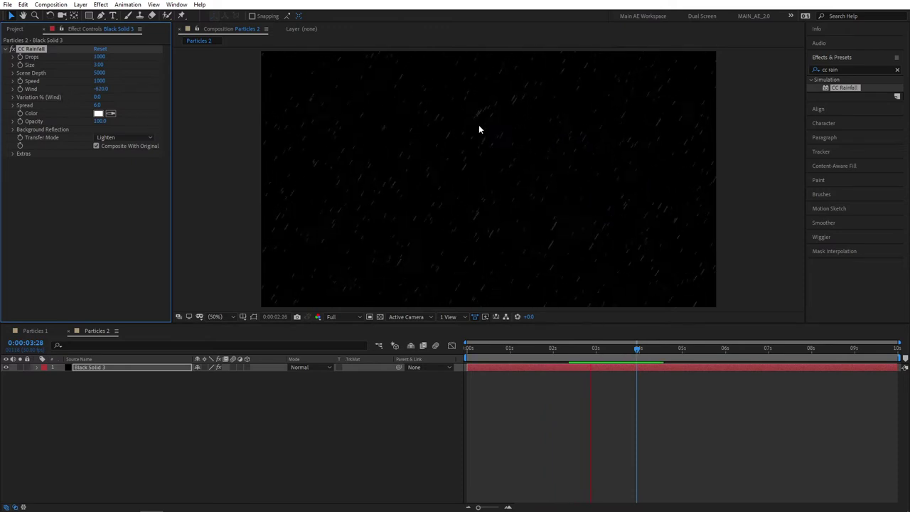
click(103, 89)
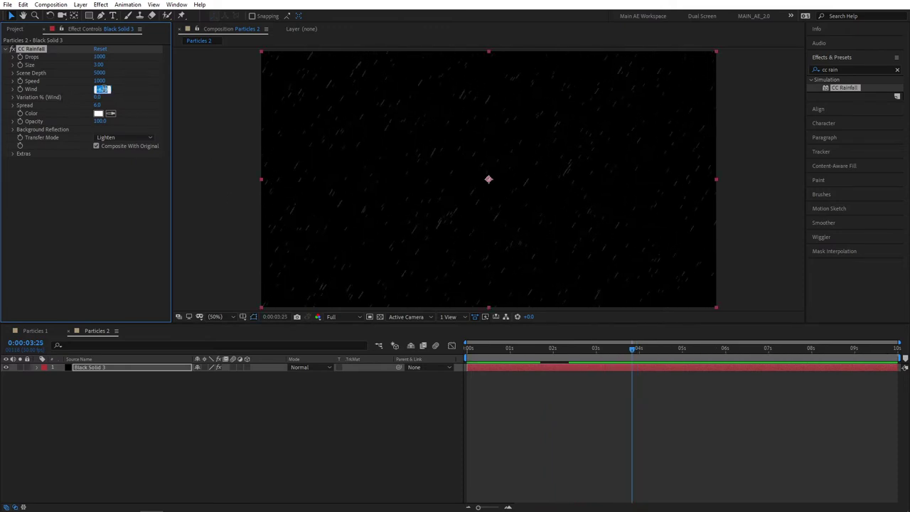
text(00.0)
key(Return)
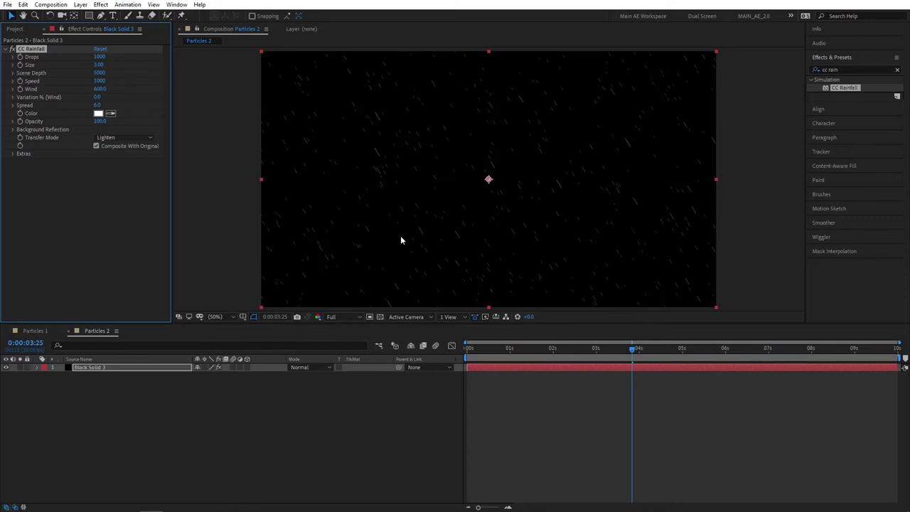
key(space)
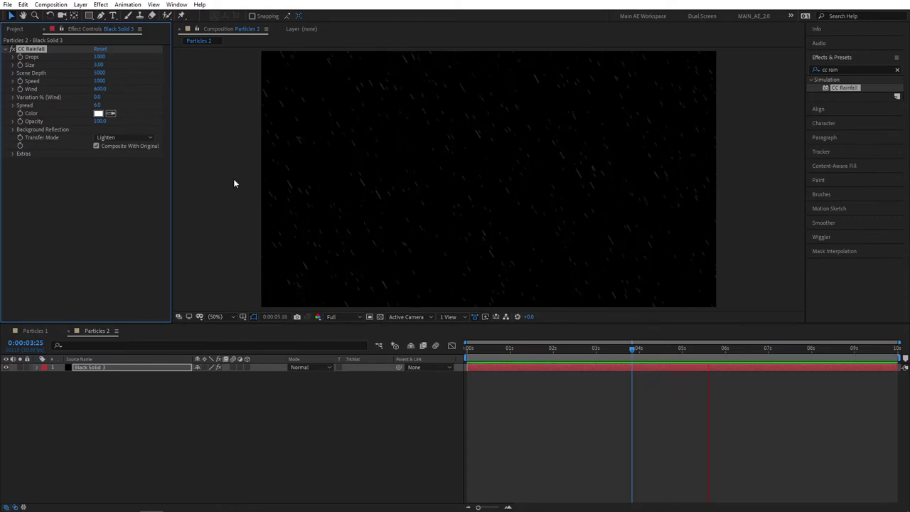
key(space)
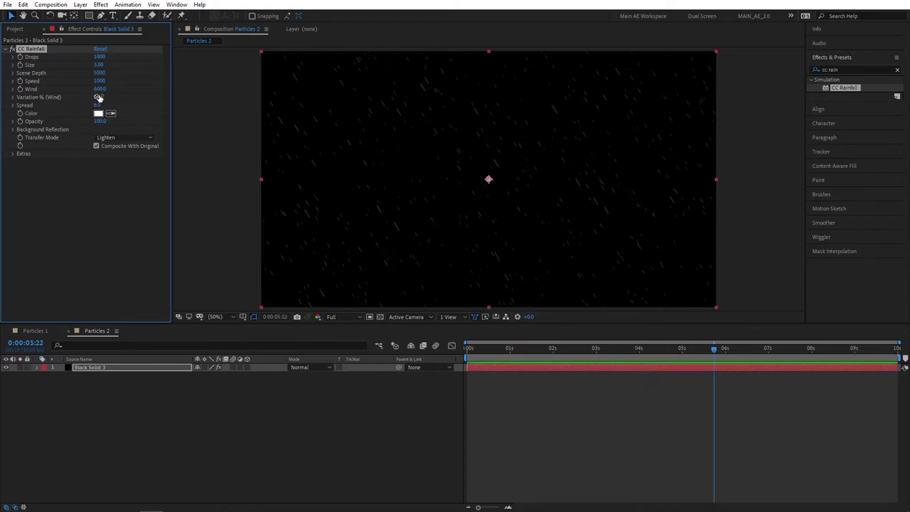
Set Variation % (Wind) to 30 and preview the rain
mouse_move(98, 98)
mouse_down()
mouse_move(111, 98)
mouse_move(99, 101)
mouse_up()
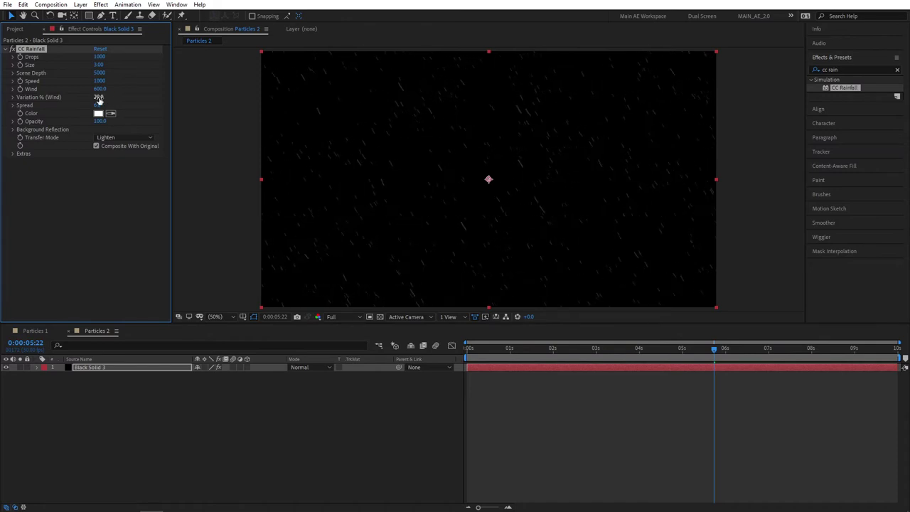
click(99, 98)
text(30)
key(Return)
key(space)
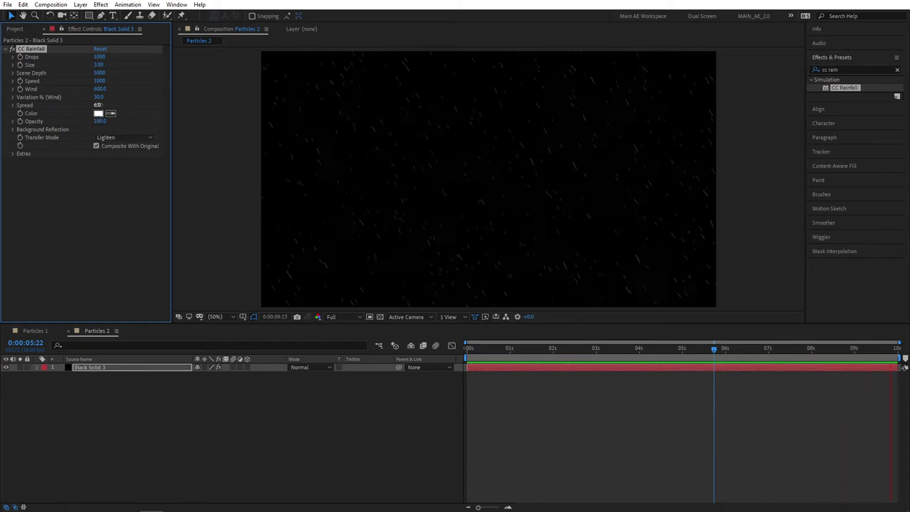
Set Spread to 10, keep Opacity at 100, and replay the preview from the start
drag(98, 104, 272, 99)
click(99, 106)
text(10)
key(Return)
drag(100, 121, 122, 127)
click(105, 225)
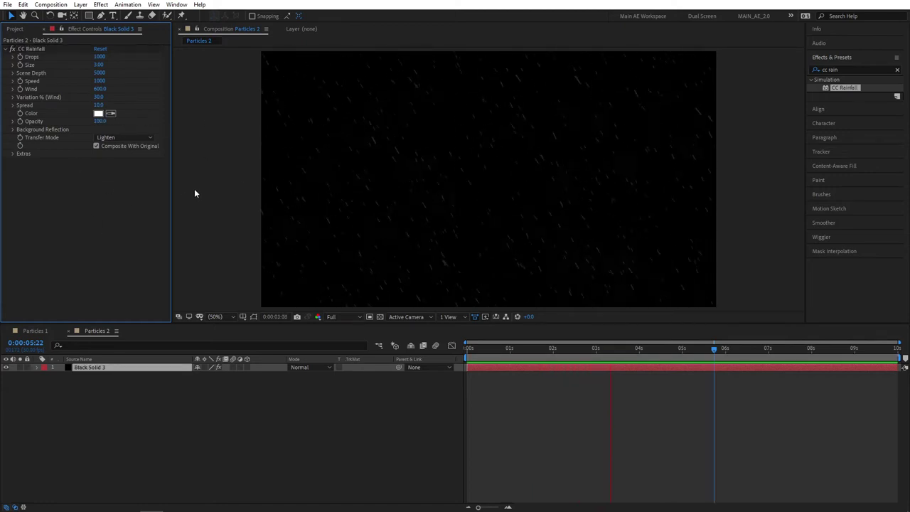
key(space)
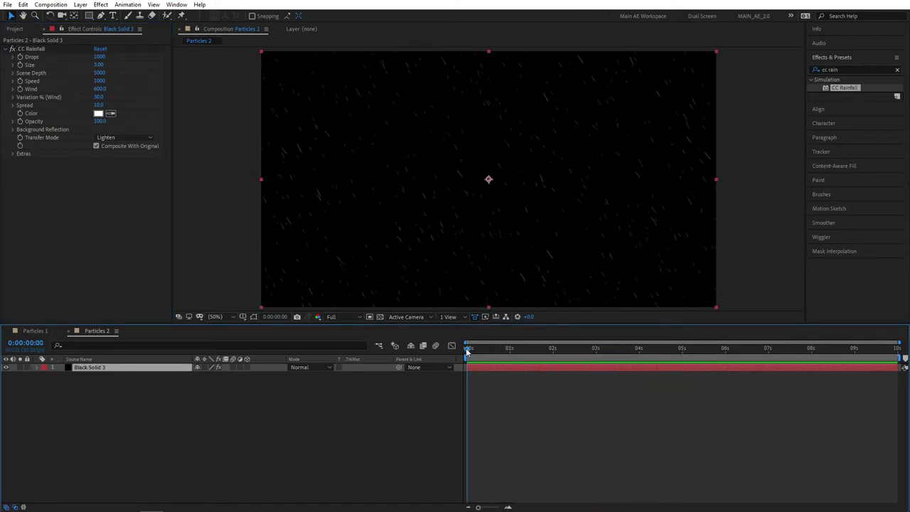
key(space)
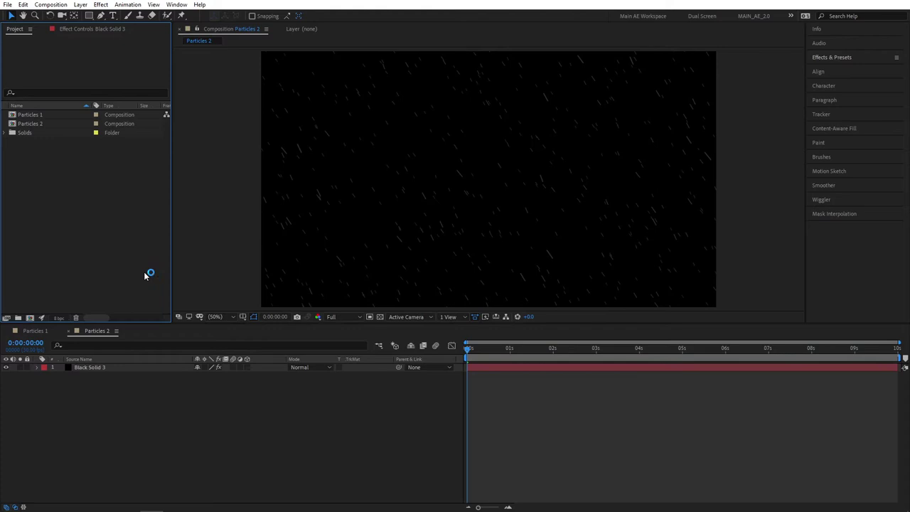
Create a third composition named 'Particles 3'
click(30, 318)
text(Particles 3)
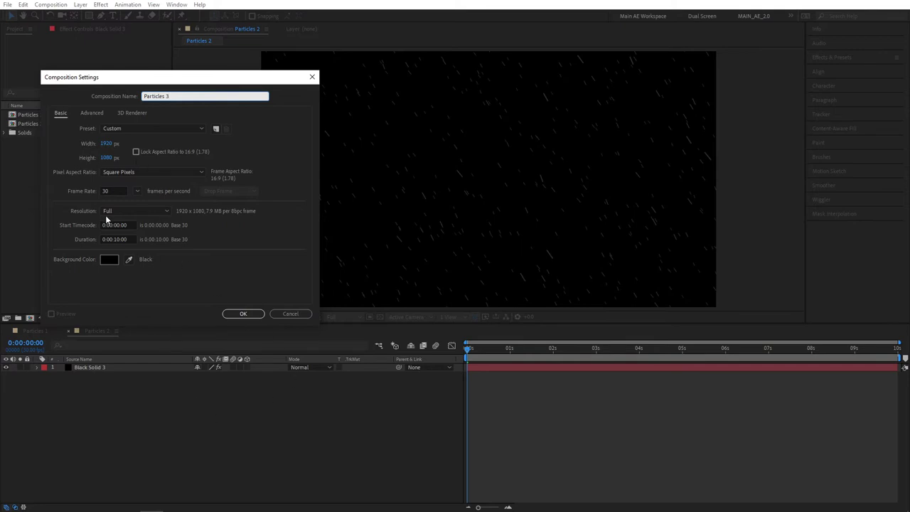
click(243, 314)
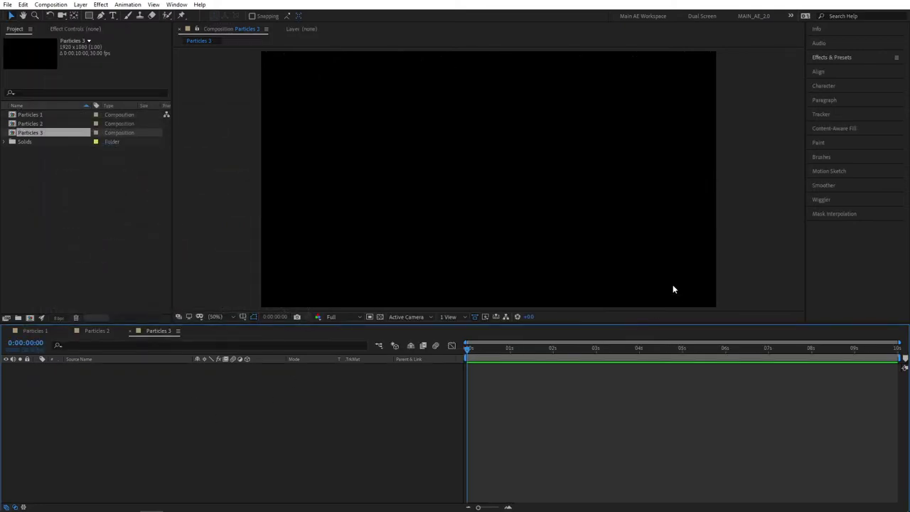
Add a full-frame black solid, Black Solid 5, to the Particles 3 timeline
right_click(85, 402)
mouse_move(183, 300)
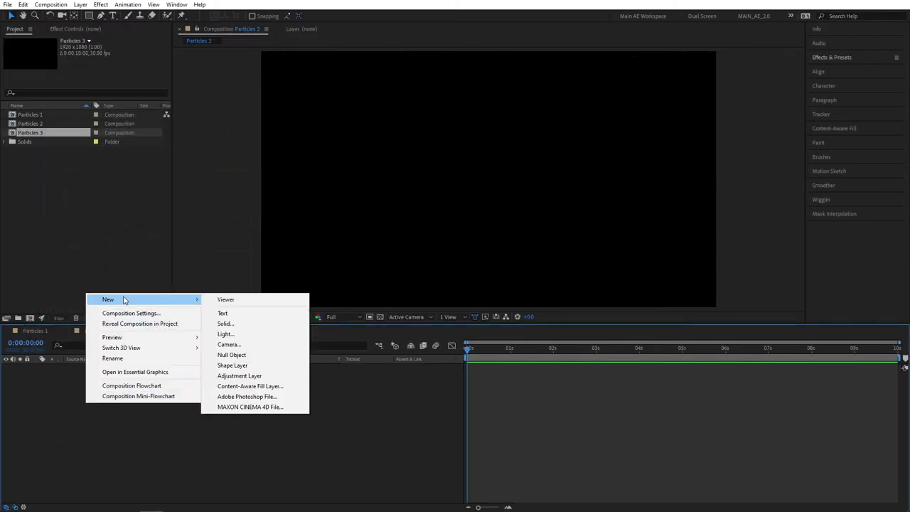
click(250, 329)
click(103, 155)
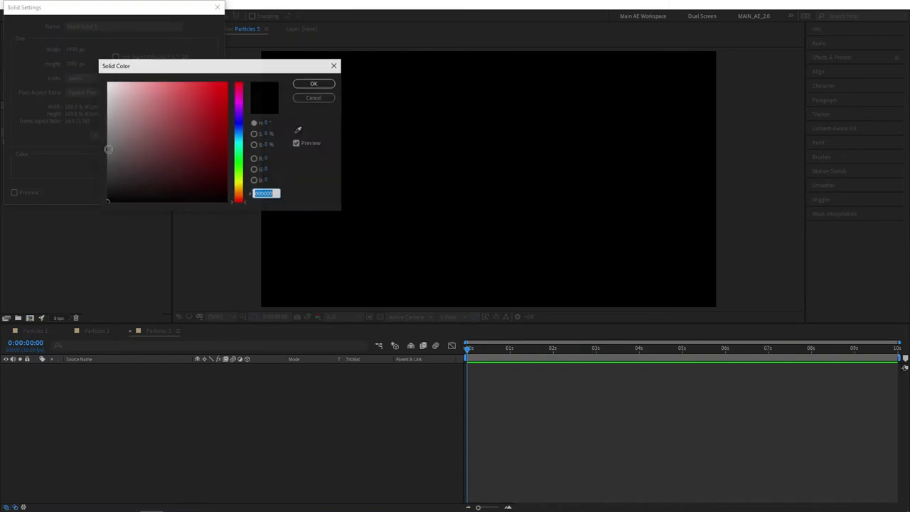
click(314, 85)
click(153, 191)
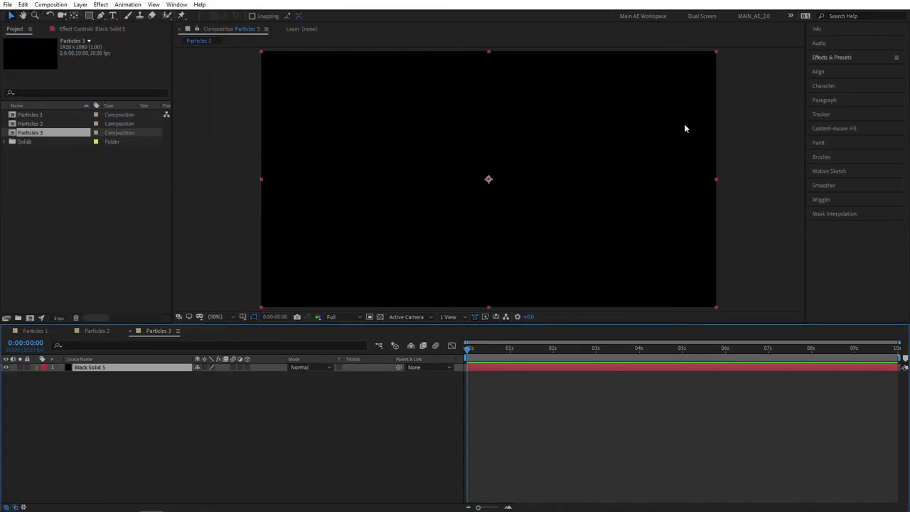
Find 'cc part' and apply CC Particle World to Black Solid 5, then scrub to 0:00:01:15
click(825, 57)
click(838, 71)
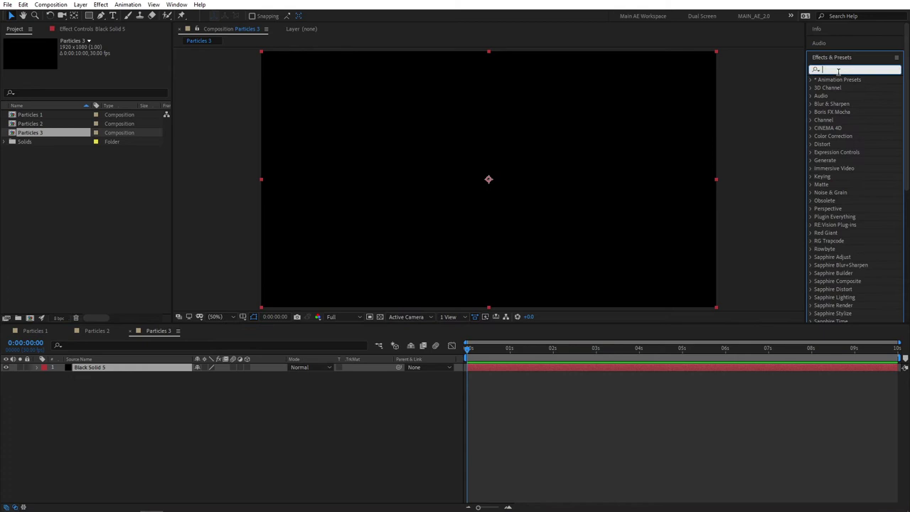
text(cc part)
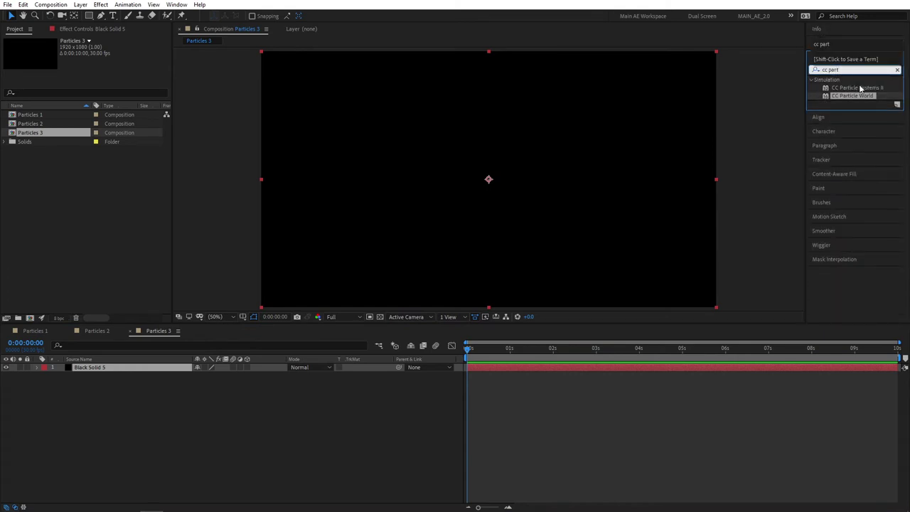
drag(853, 95, 108, 368)
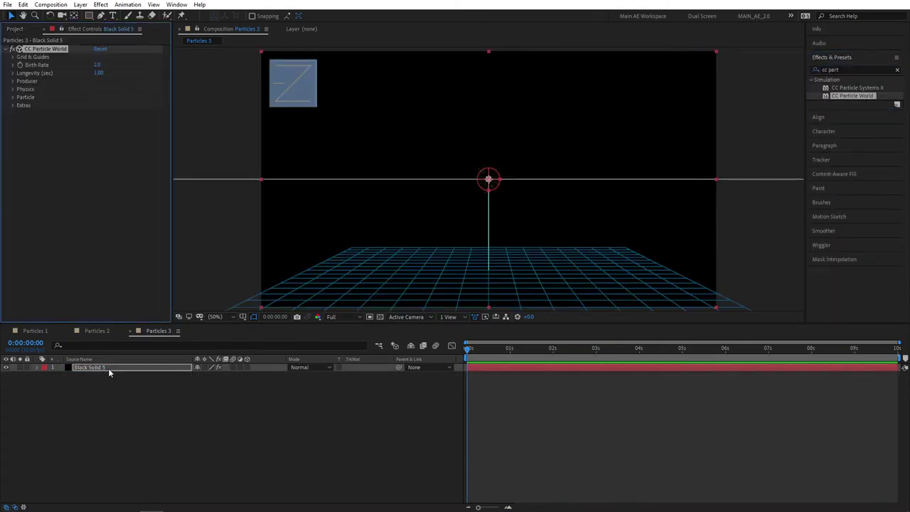
drag(470, 352, 531, 349)
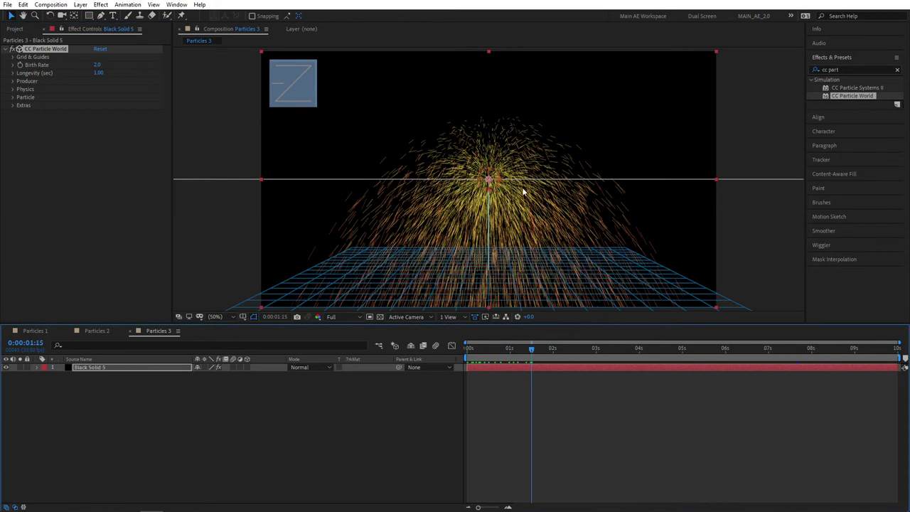
Expand the Producer, Physics and Particle groups of CC Particle World
click(13, 81)
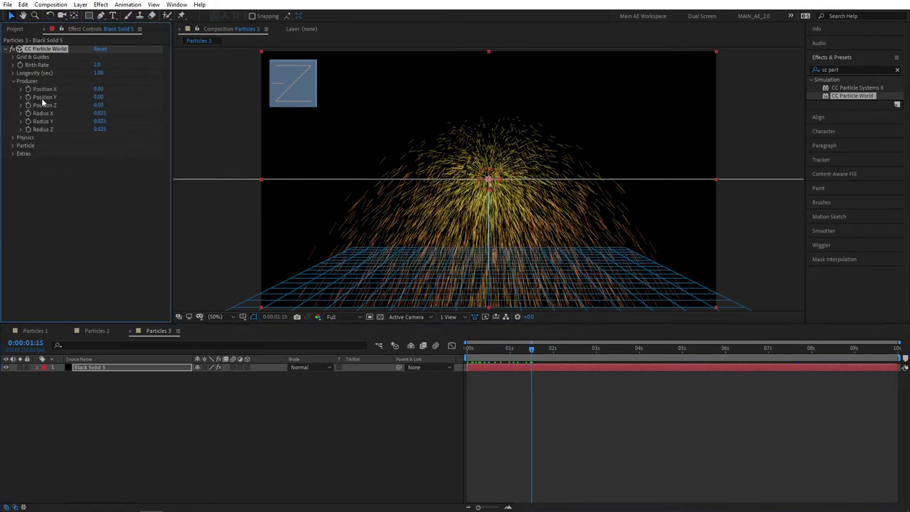
click(12, 137)
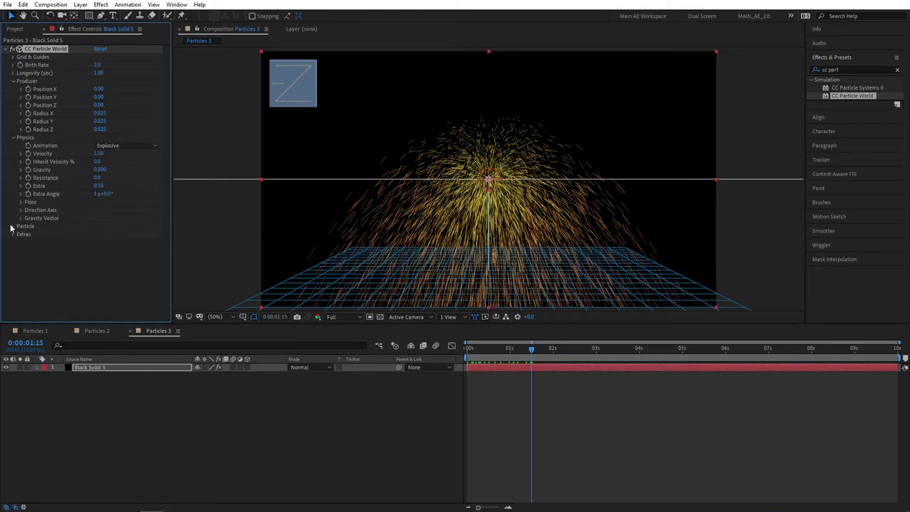
click(11, 226)
scroll(148, 240, down, 2)
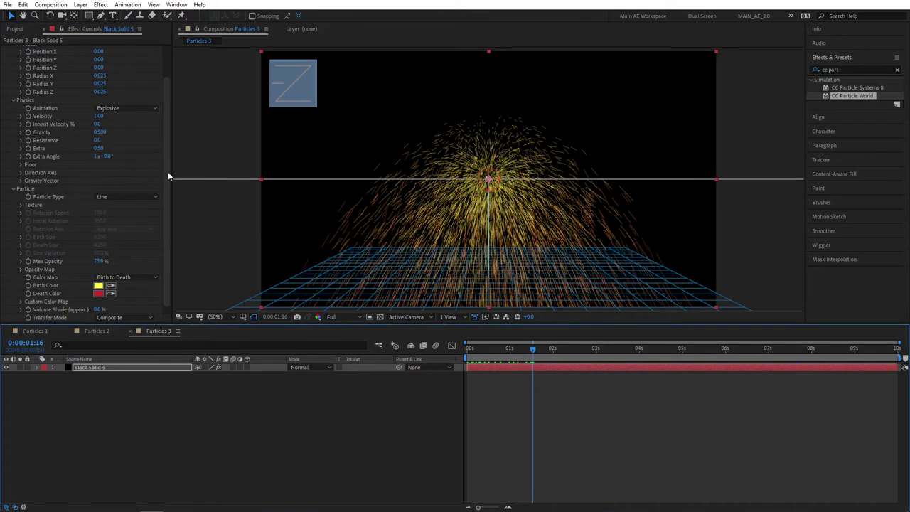
scroll(167, 134, up, 2)
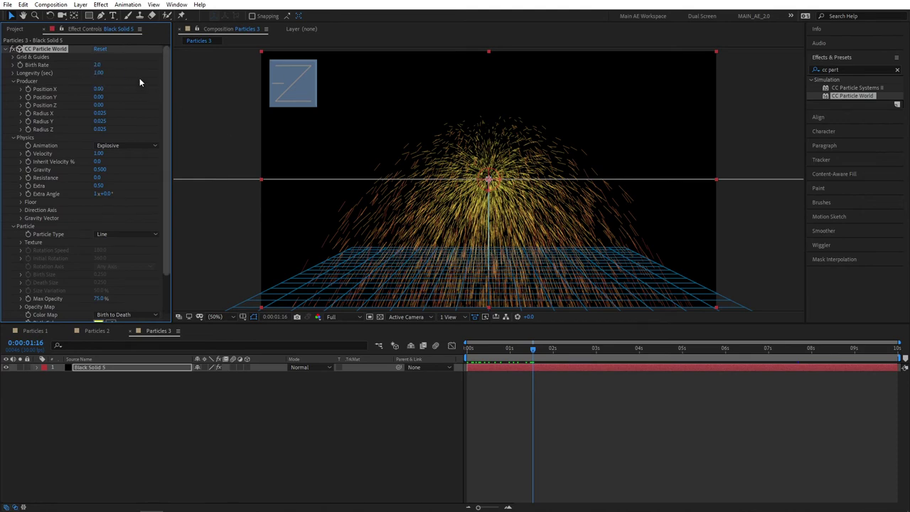
Set the particle Birth Rate to 0.5
drag(98, 65, 146, 65)
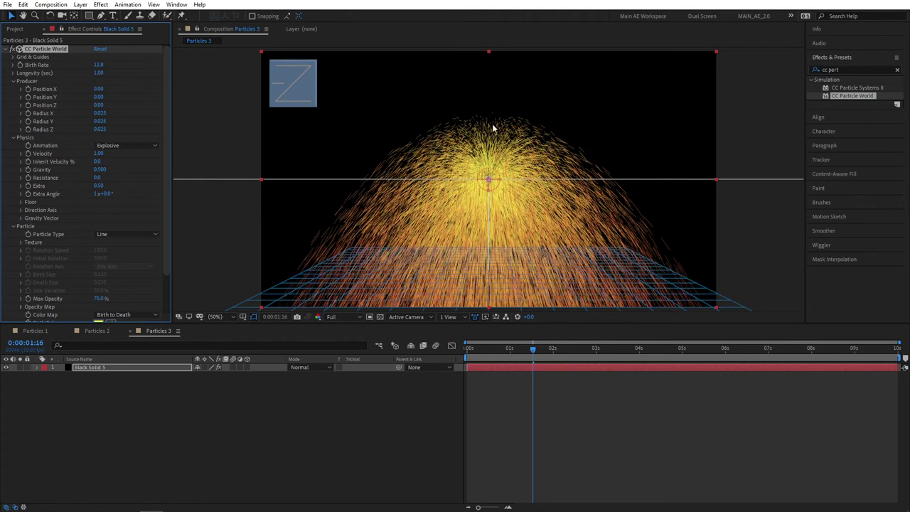
click(101, 64)
text(0.5)
key(Return)
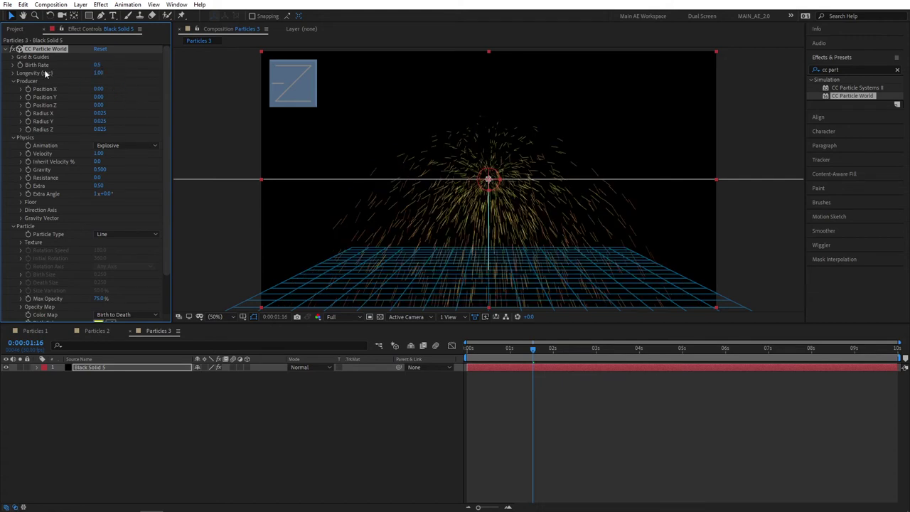
Change the particle Longevity, entering 0 as the new value
drag(98, 72, 95, 72)
click(96, 72)
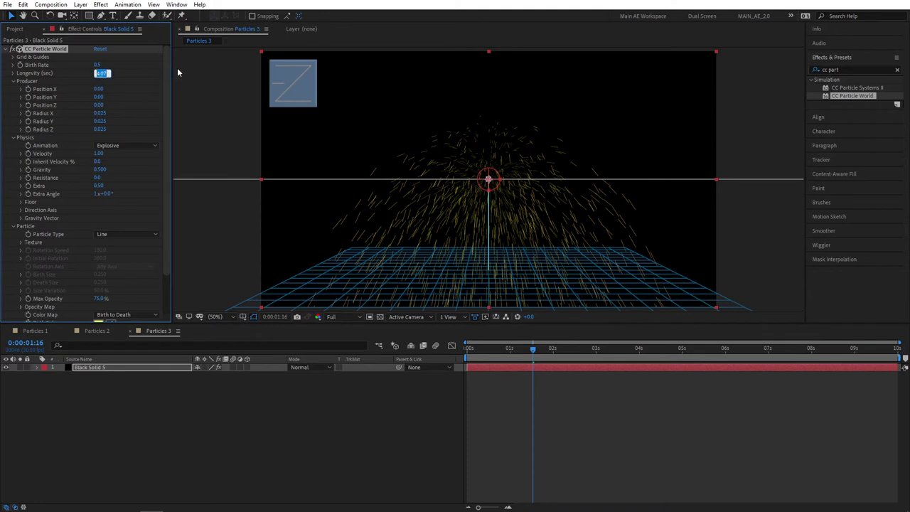
text(0)
key(Return)
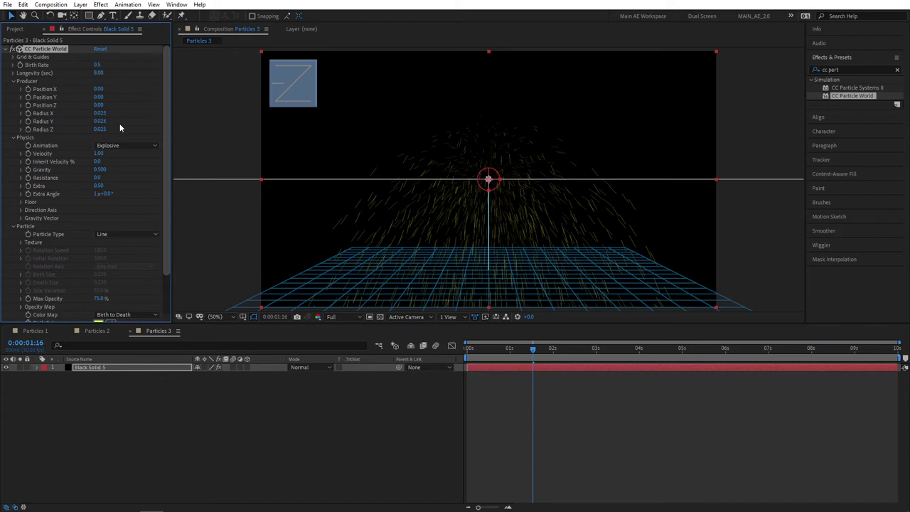
Centre the emitter by setting Position X and Y to 0
drag(98, 89, 551, 128)
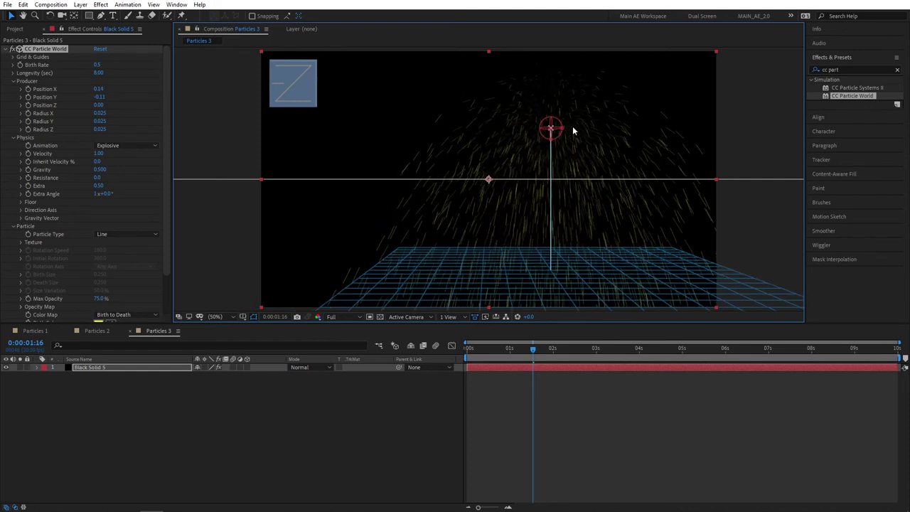
click(98, 89)
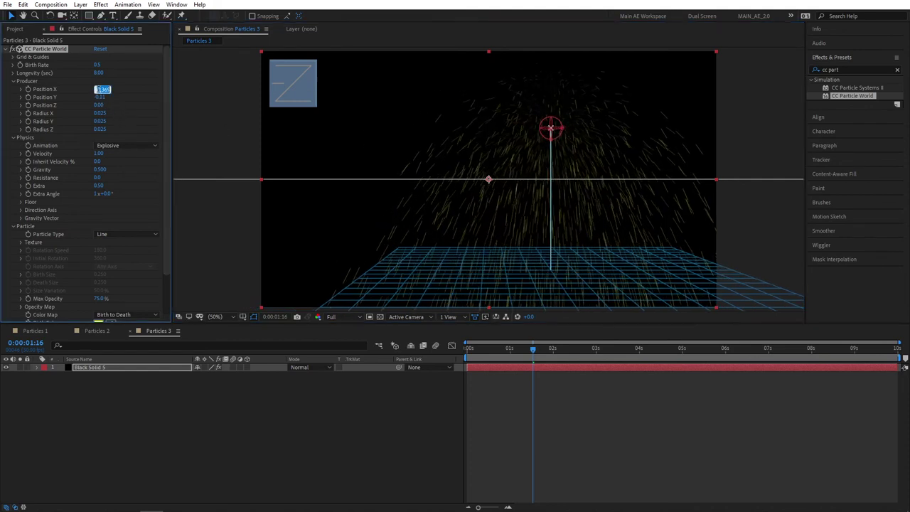
text(0)
key(Tab)
text(0)
key(Return)
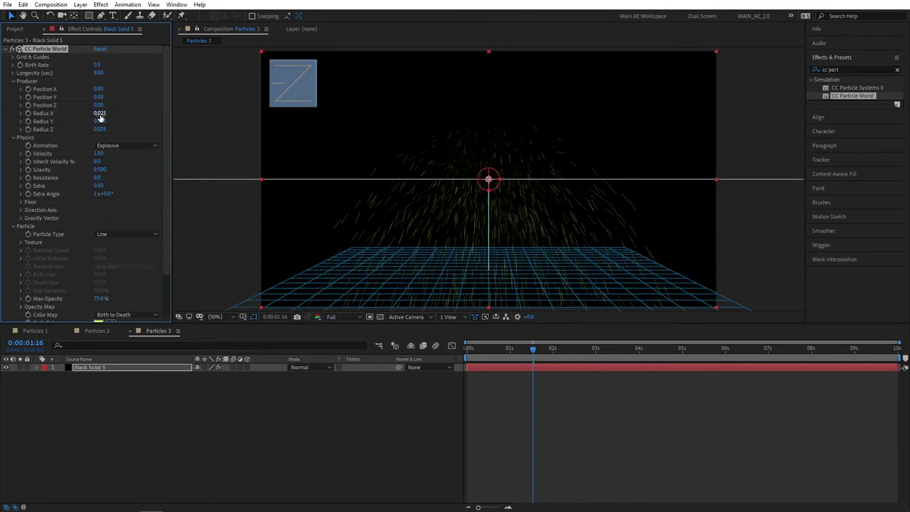
Widen the emitter by setting Radius X to 0.5
drag(101, 117, 115, 115)
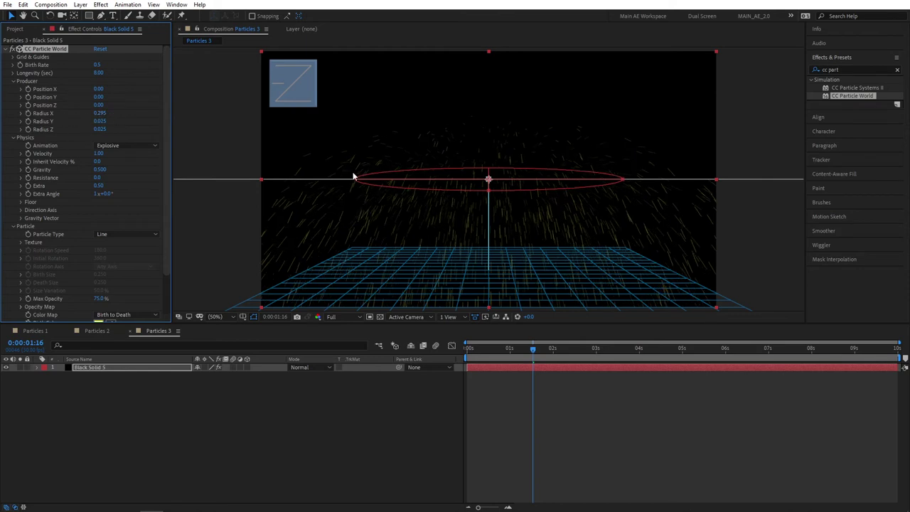
drag(101, 113, 110, 114)
click(101, 114)
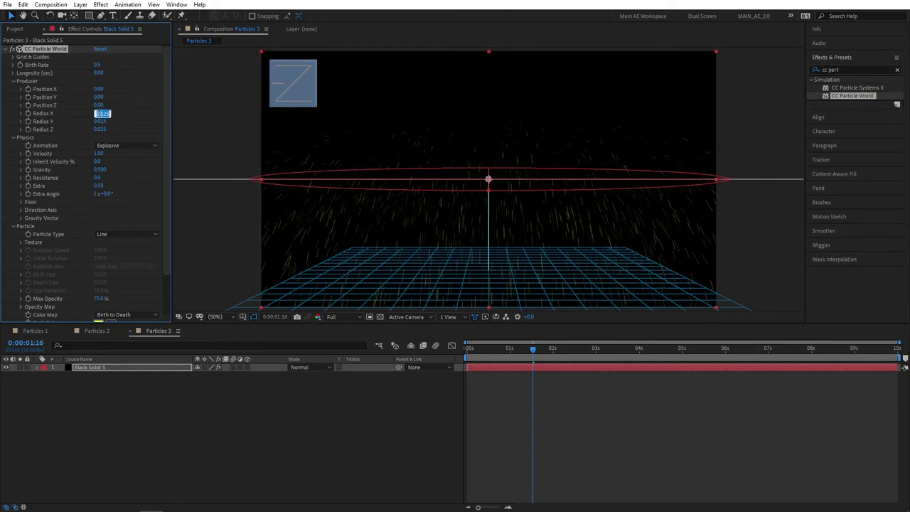
text(0.5)
key(Return)
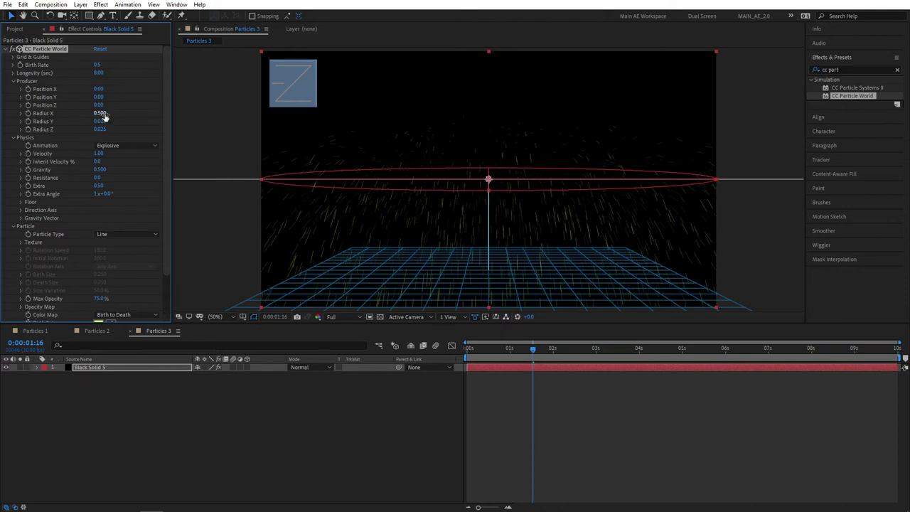
Set the emitter's Radius Y and Radius Z to 0.5
drag(97, 121, 104, 122)
click(102, 122)
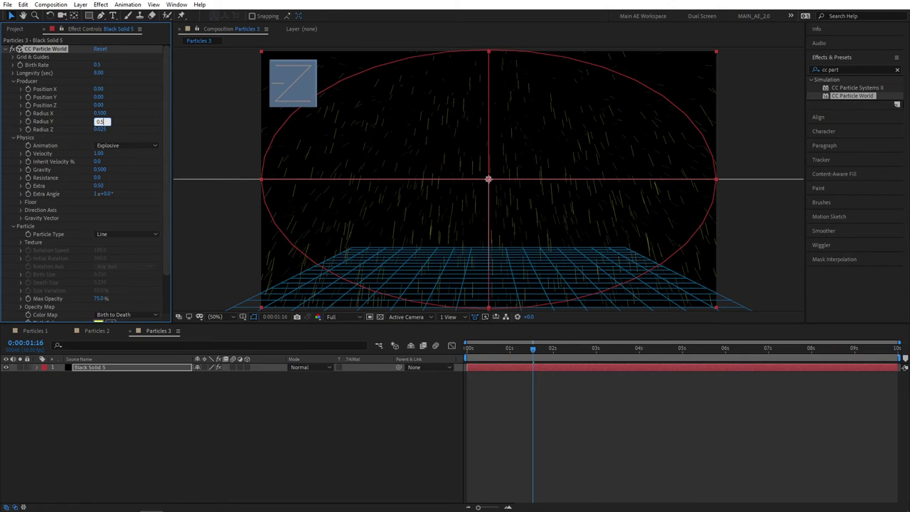
text(0.5)
key(Tab)
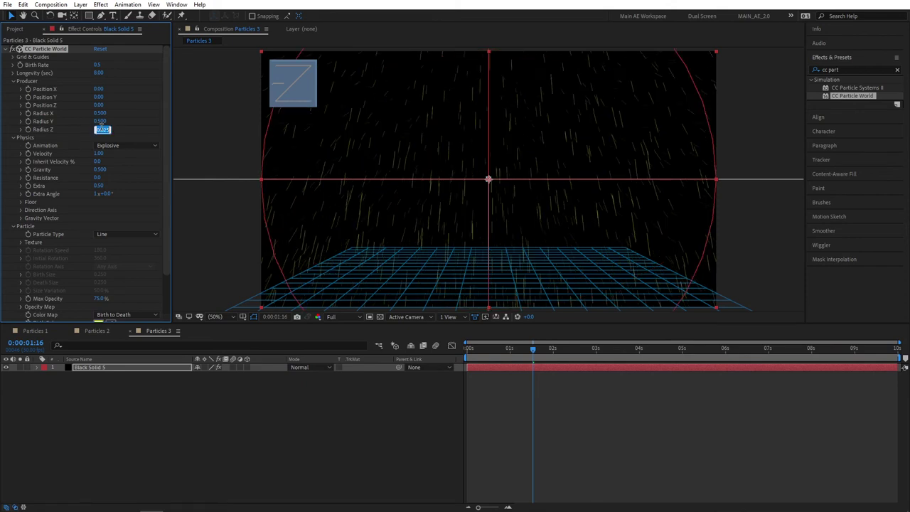
text(0.5)
key(Return)
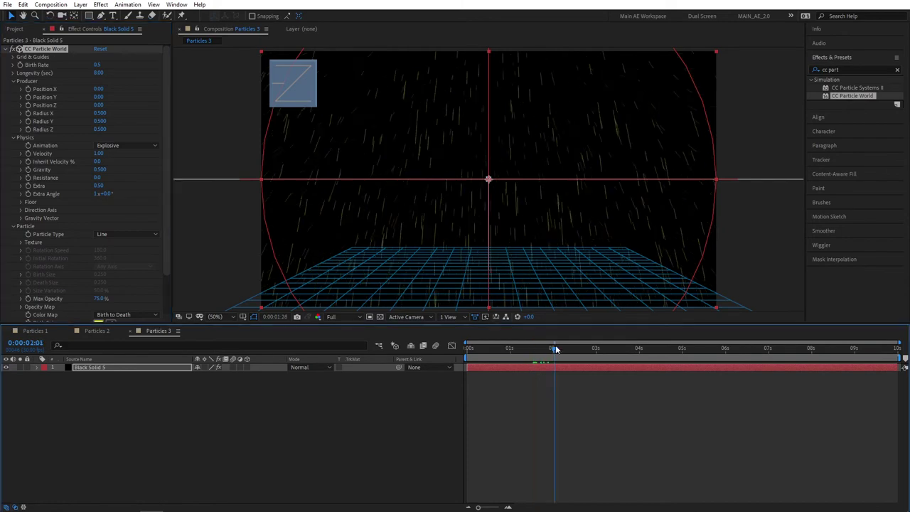
Set the particle Animation to Direction Axis and preview the motion
key(space)
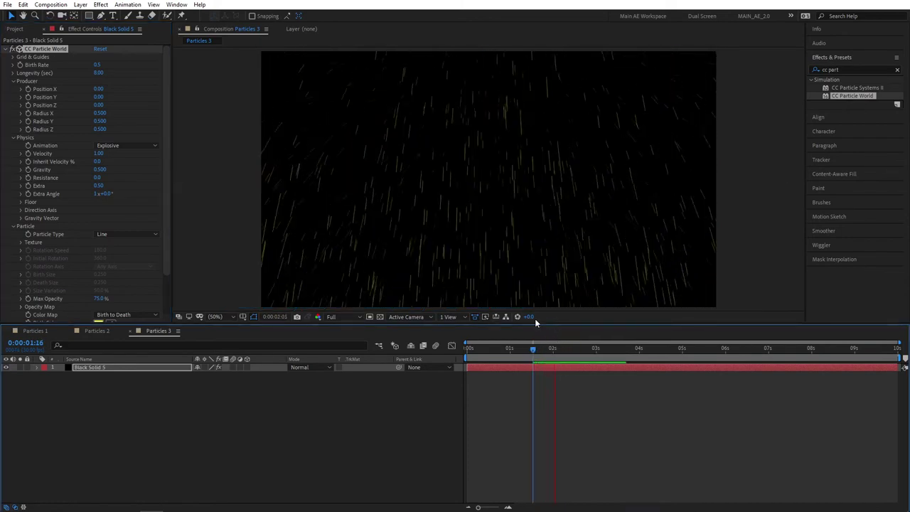
key(space)
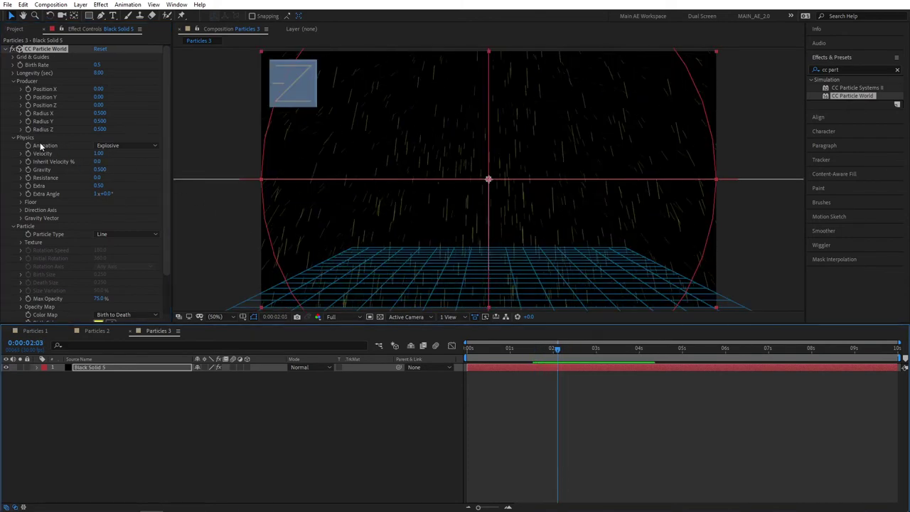
click(123, 145)
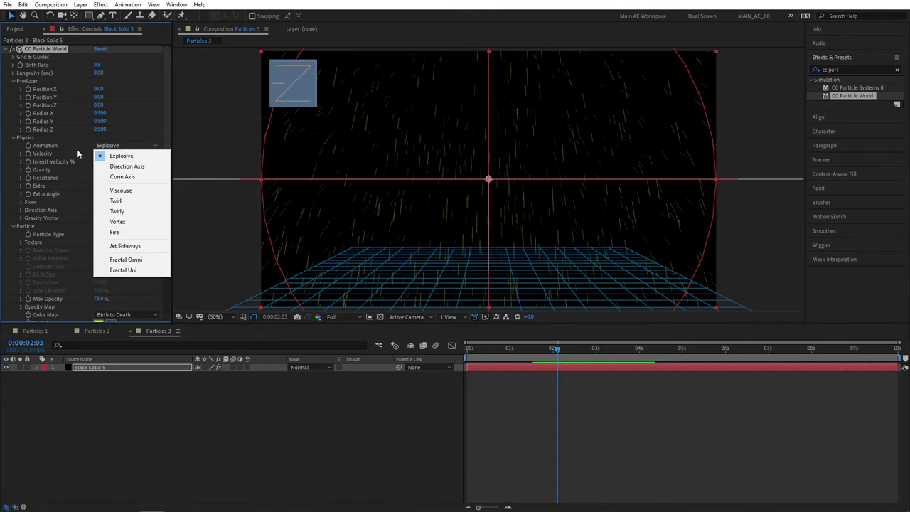
click(144, 166)
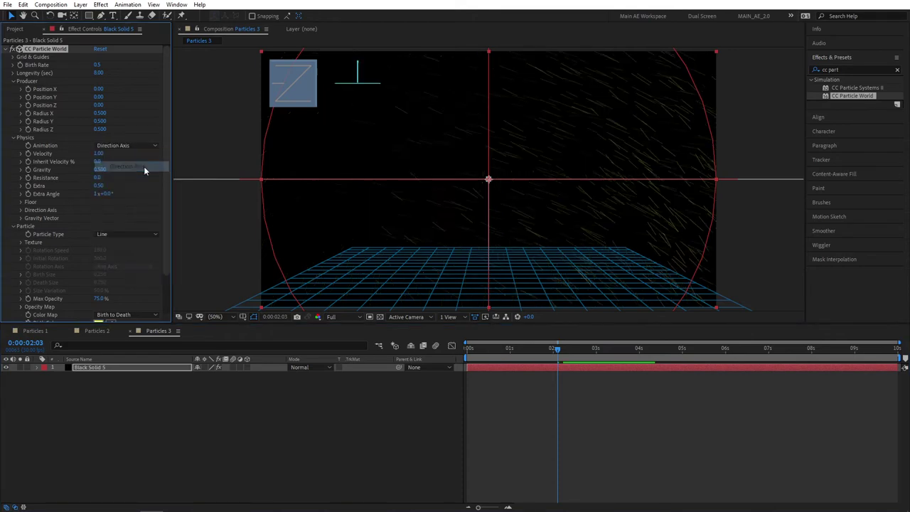
key(space)
key(space)
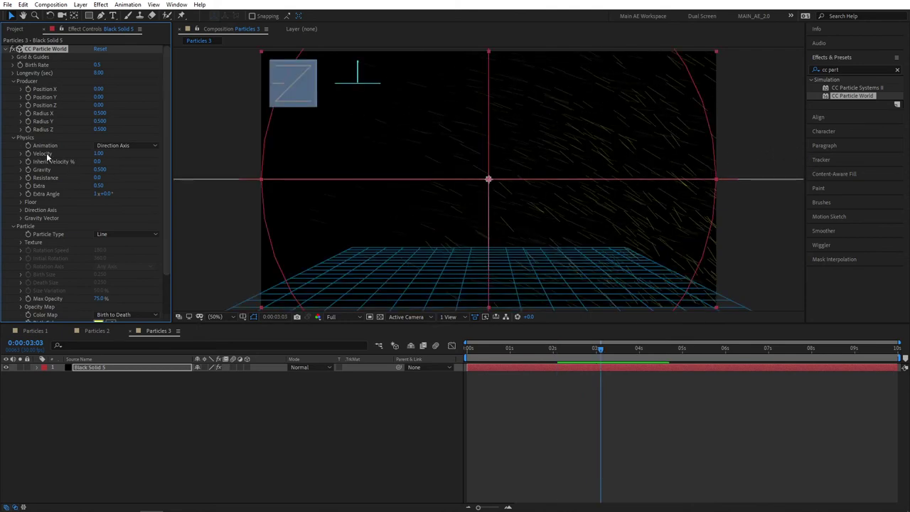
Set Velocity to 0 and preview the result
click(101, 154)
text(0)
key(Return)
key(space)
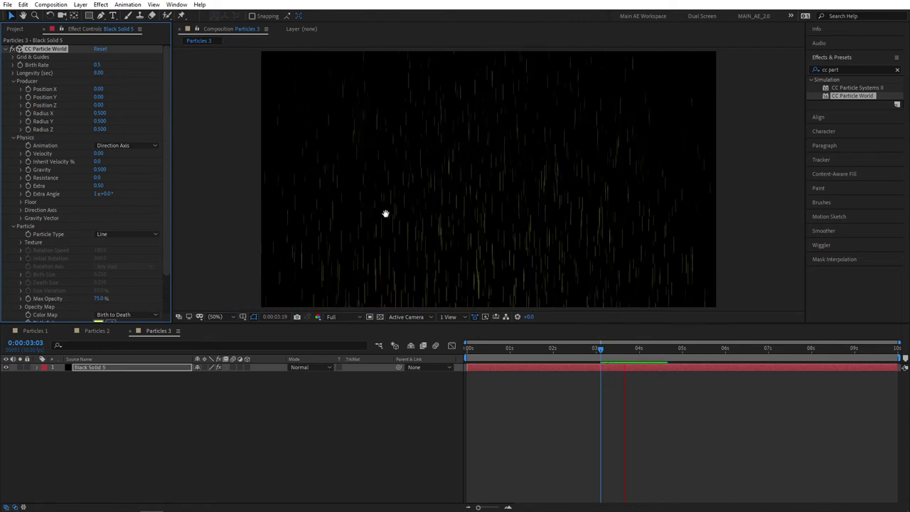
key(space)
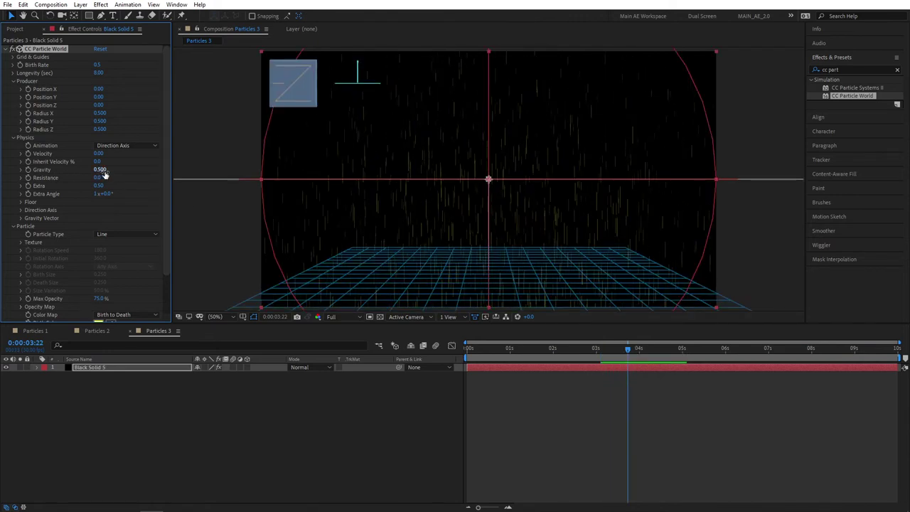
Set Gravity to 0.1 and preview the result
click(101, 170)
text(0.1)
key(Return)
key(space)
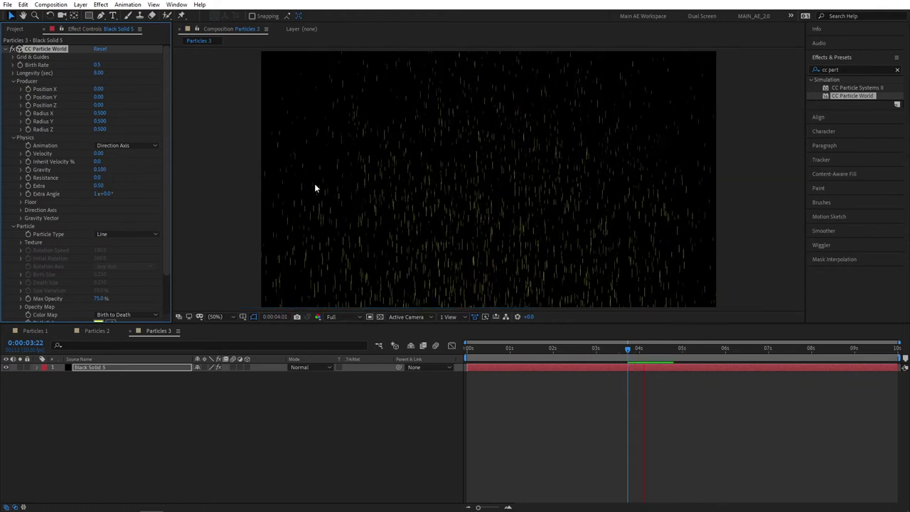
key(space)
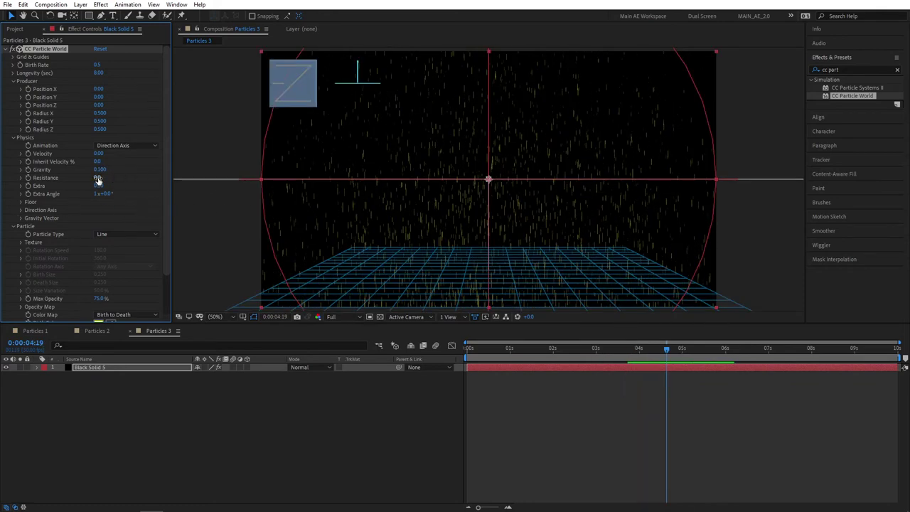
Set Resistance to 2 and Extra to 0
click(97, 178)
text(2)
key(Return)
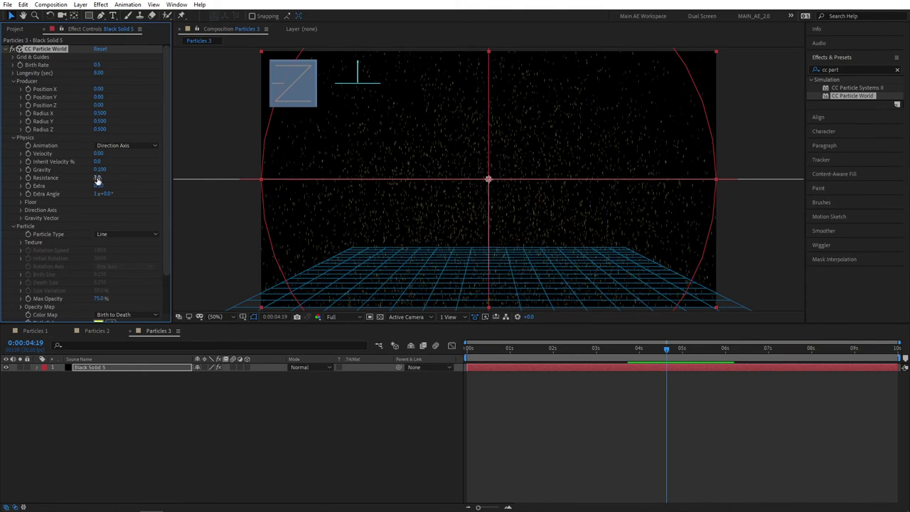
key(space)
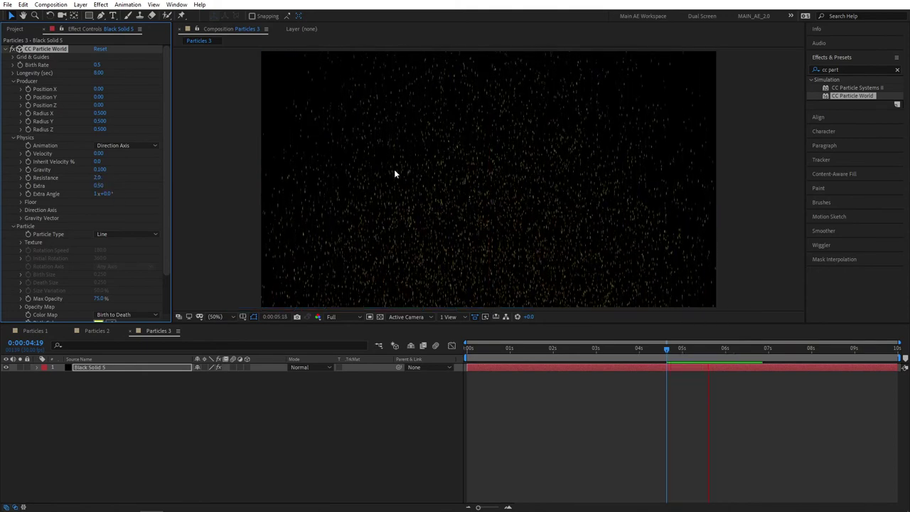
click(100, 185)
text(0)
key(Return)
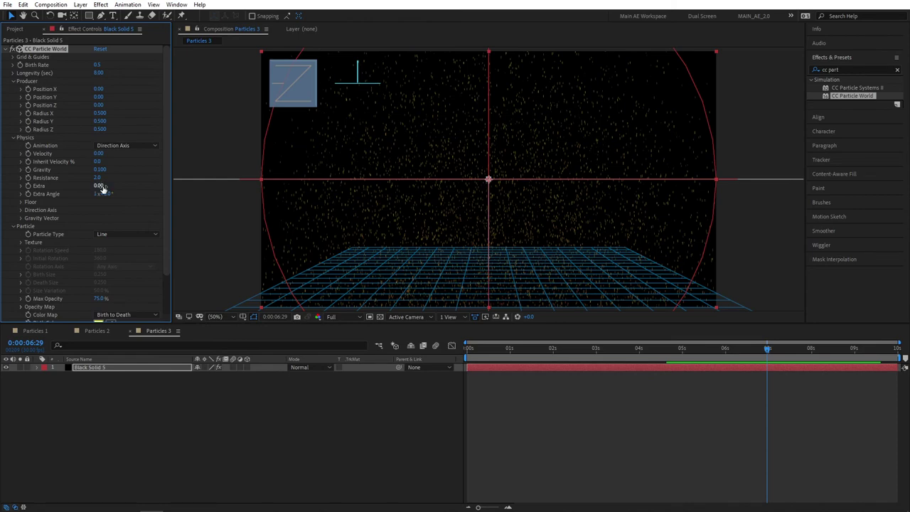
Deselect the layer, go to about 1:15, switch Particle Type to Faded Sphere and preview
click(141, 403)
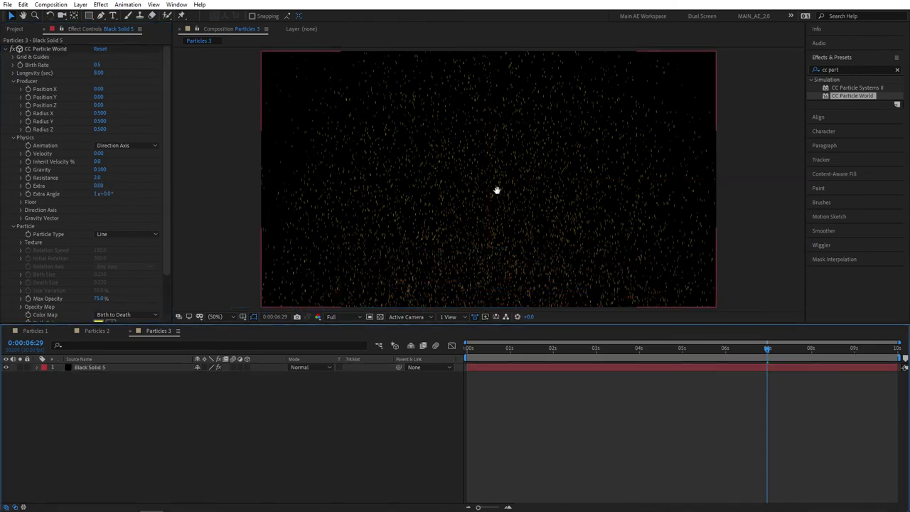
drag(515, 349, 532, 352)
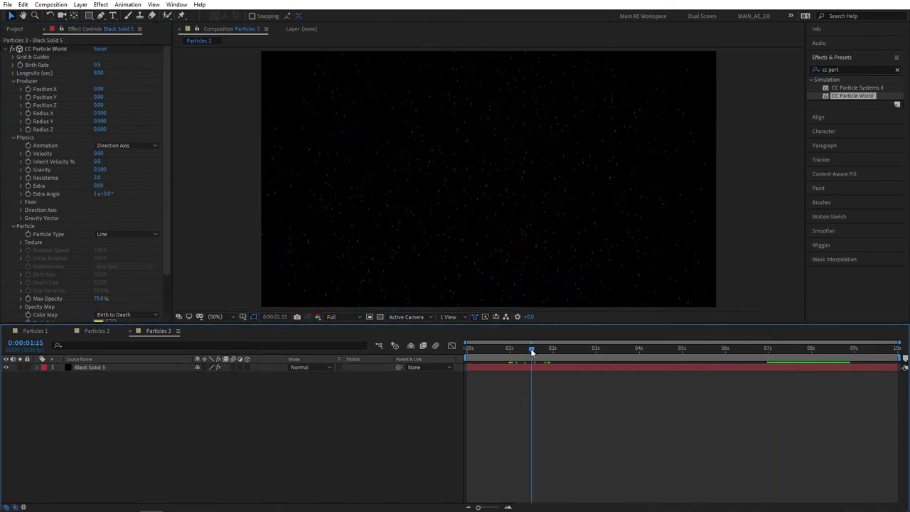
click(102, 234)
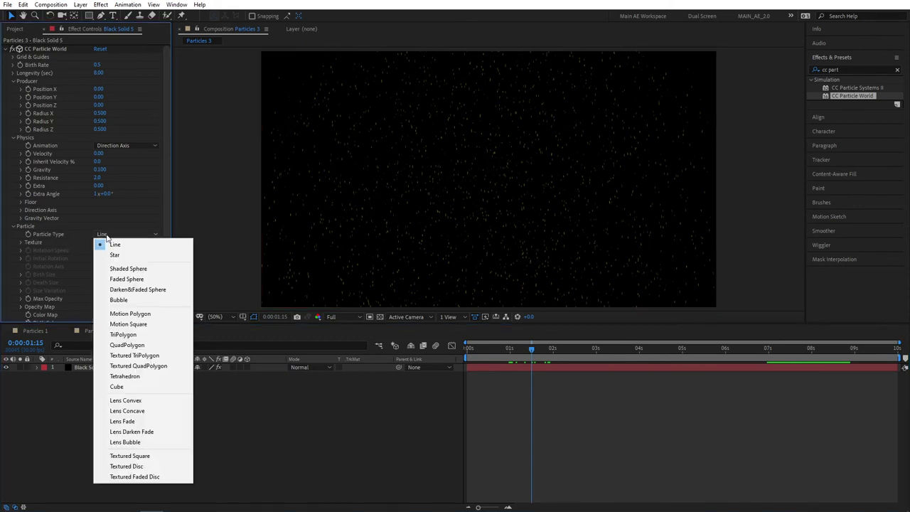
click(128, 279)
key(space)
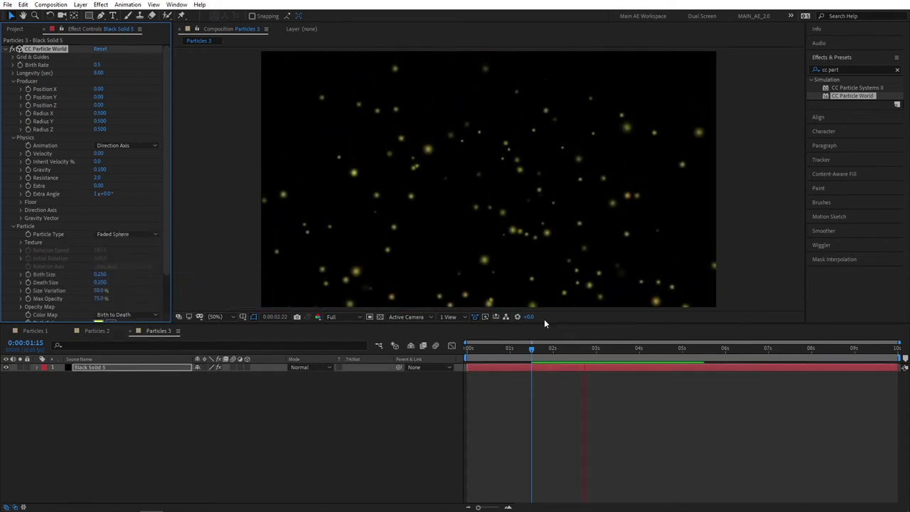
key(space)
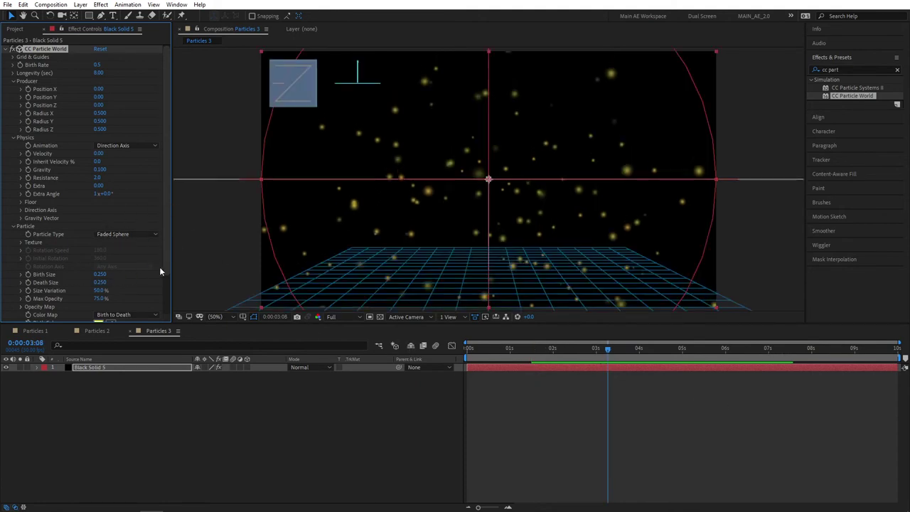
Set Death Size to 0.5 and Max Opacity to 100%
scroll(163, 270, down, 2)
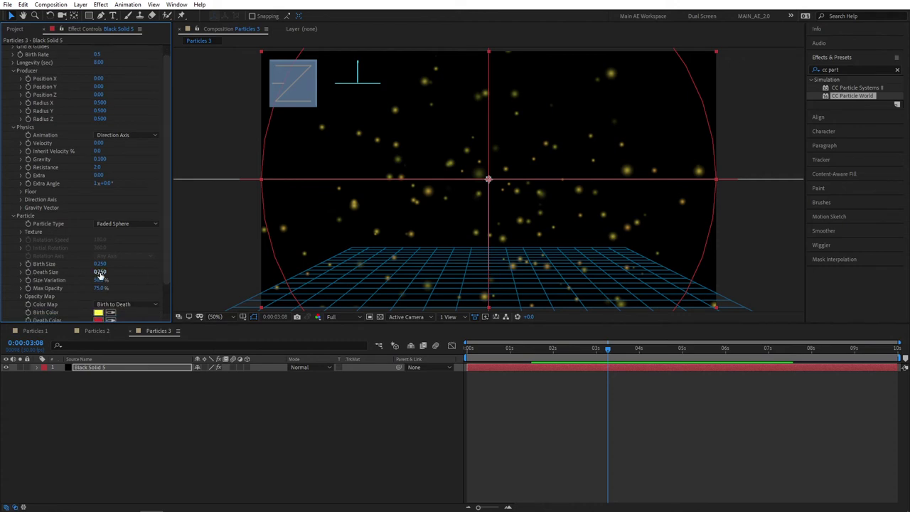
click(99, 272)
text(0.5)
key(Return)
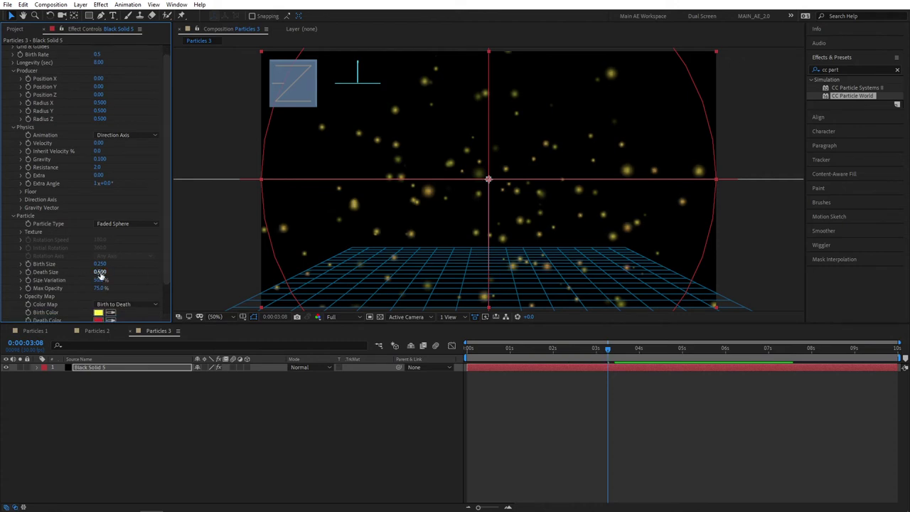
scroll(166, 261, down, 3)
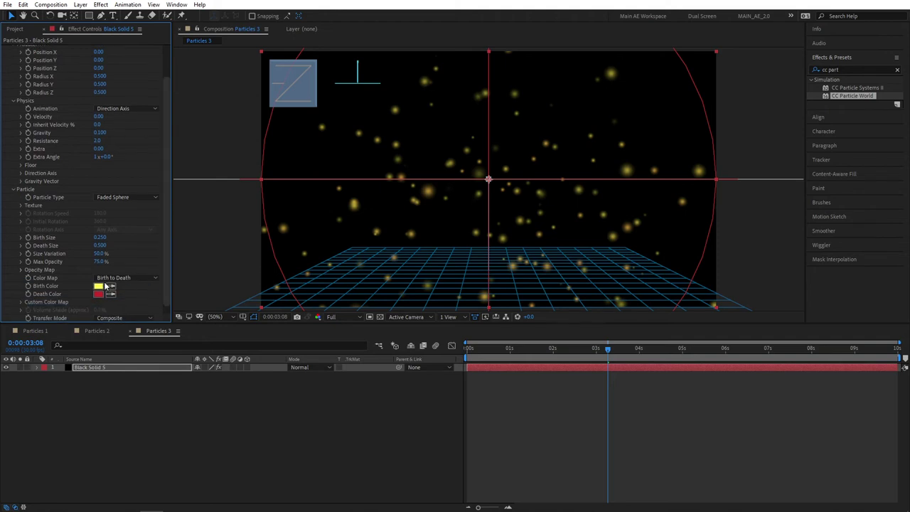
drag(96, 263, 135, 262)
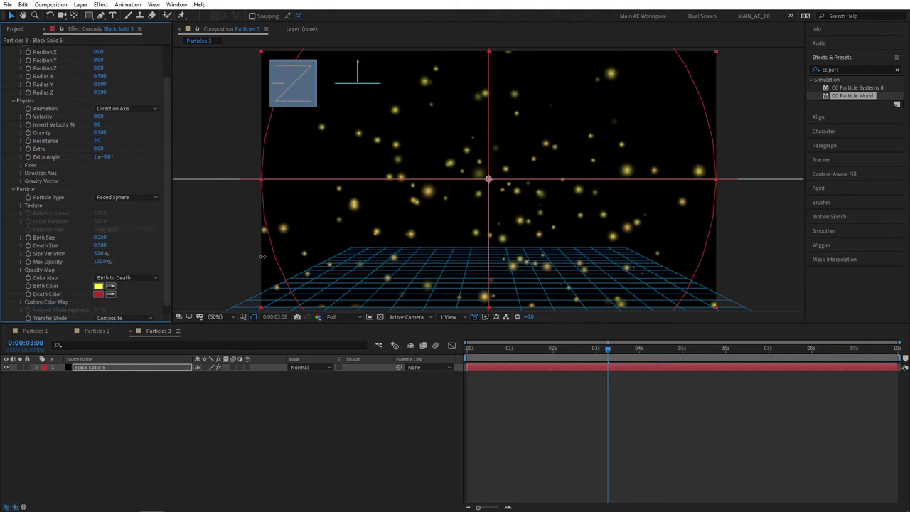
Make the Birth Color a saturated blue, 008AFF
scroll(164, 256, down, 1)
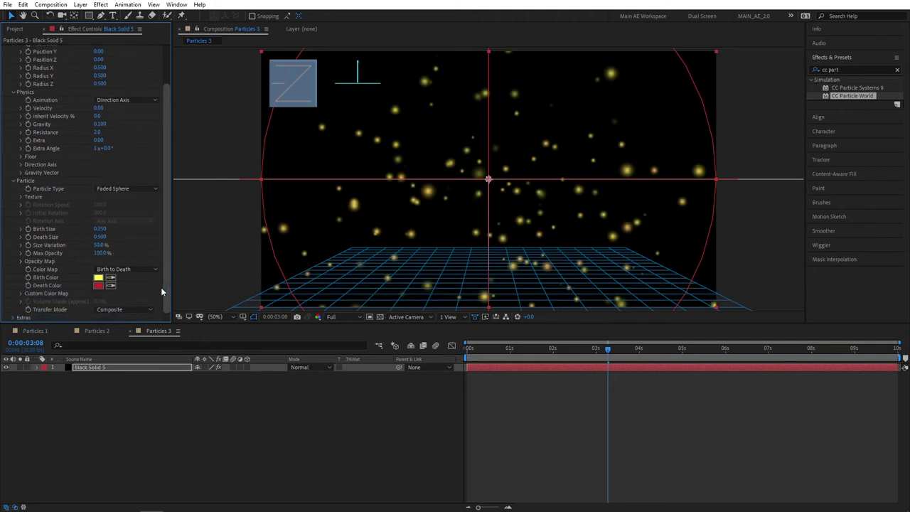
click(98, 277)
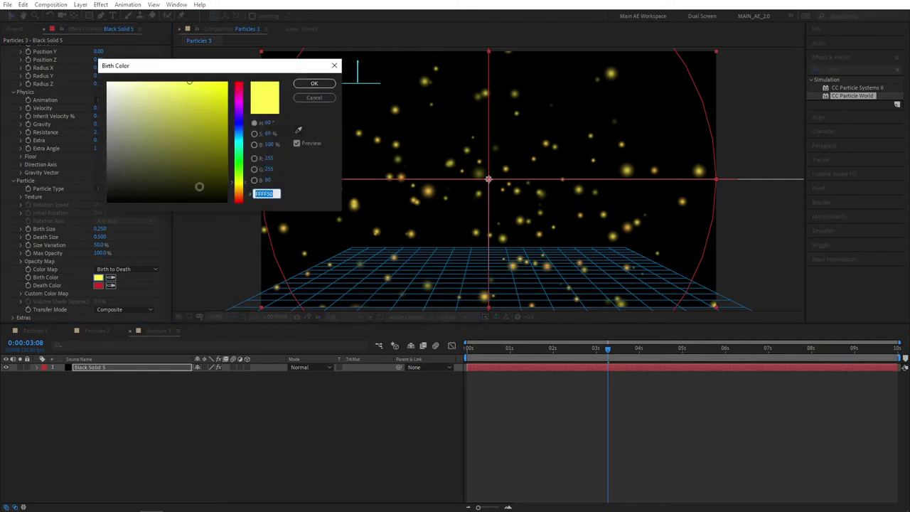
drag(238, 147, 250, 135)
drag(135, 158, 226, 83)
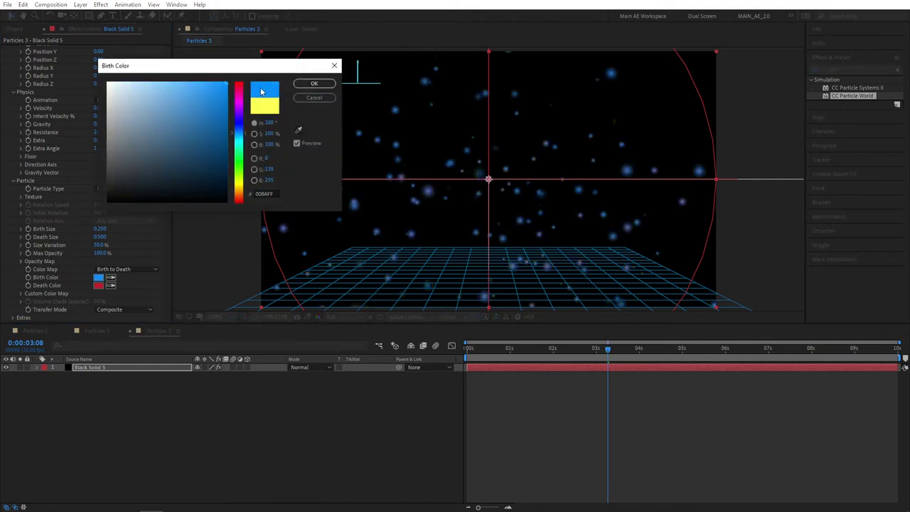
click(328, 85)
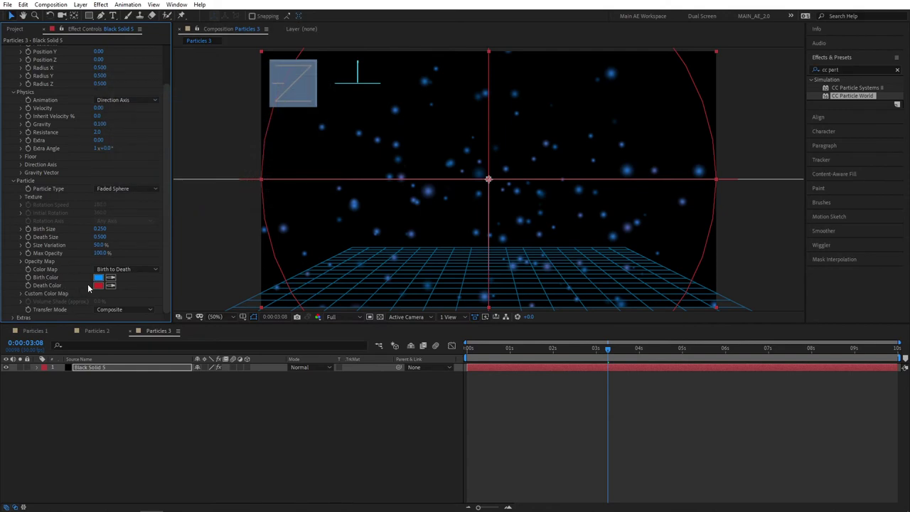
Make the Death Color dark blue, 002775, and return the playhead to about 1 second
click(99, 286)
mouse_move(244, 127)
mouse_down()
mouse_move(248, 133)
mouse_move(223, 132)
mouse_move(227, 146)
mouse_move(239, 146)
mouse_up()
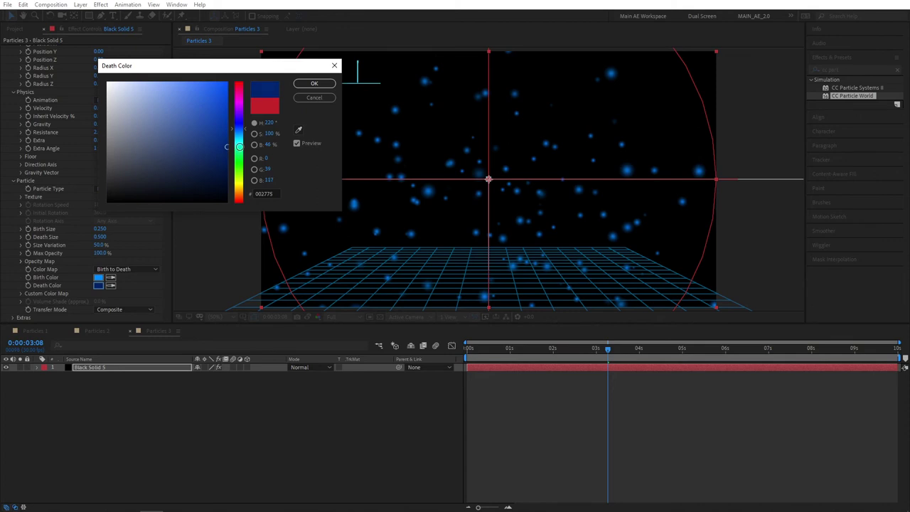
click(317, 86)
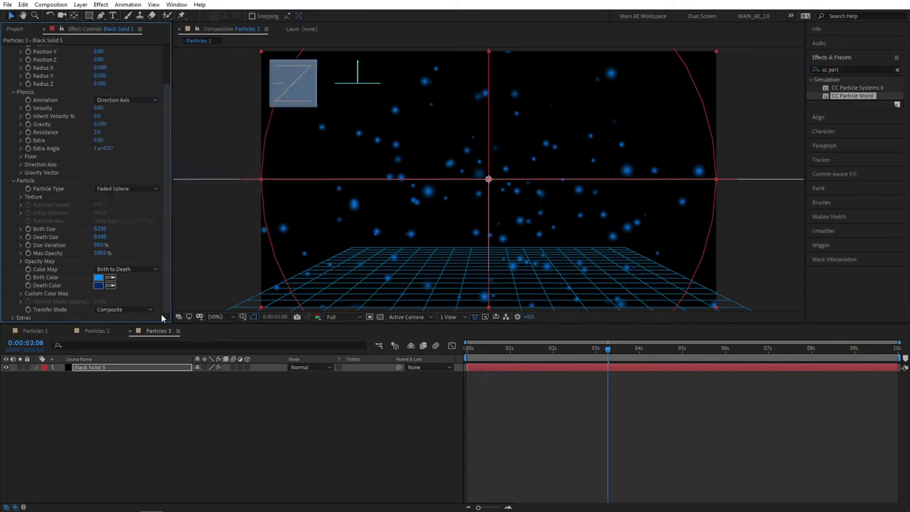
click(510, 348)
Raise Velocity in two scrubs to about 0.30, previewing the blue particles between adjustments
key(space)
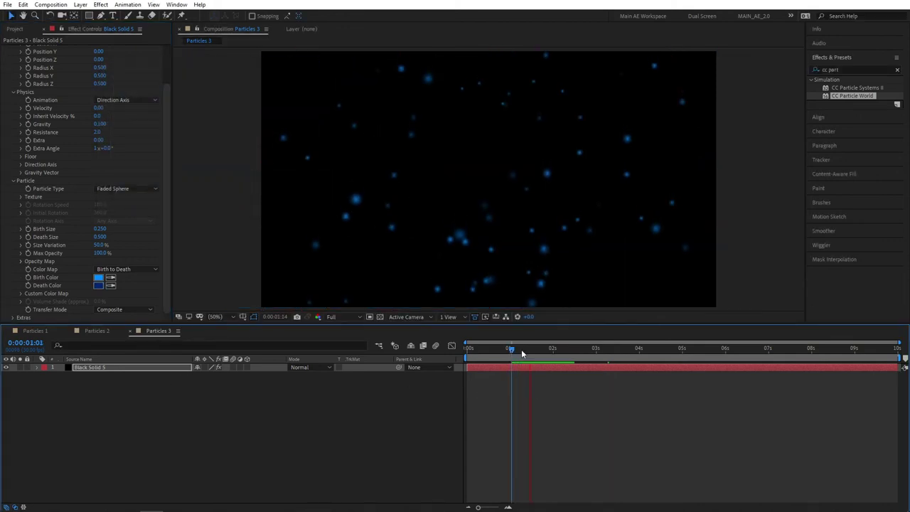
key(space)
scroll(171, 177, up, 2)
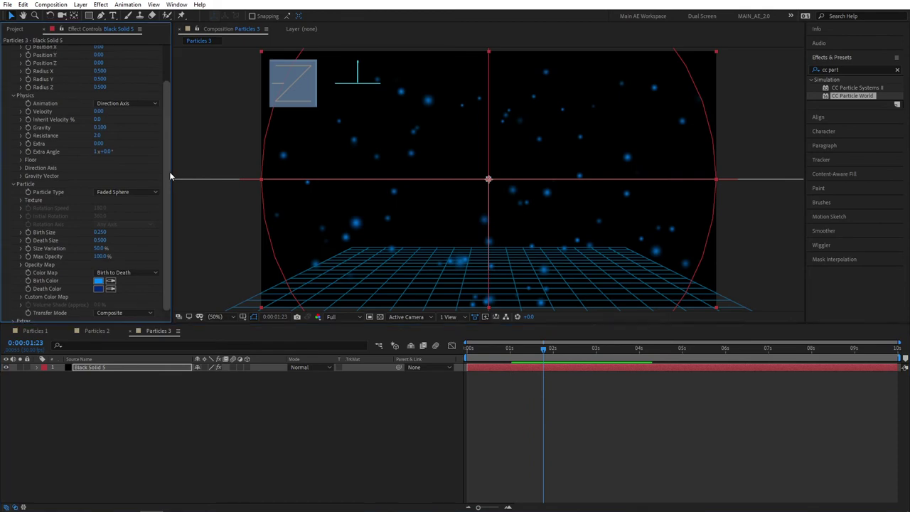
scroll(175, 149, up, 1)
key(space)
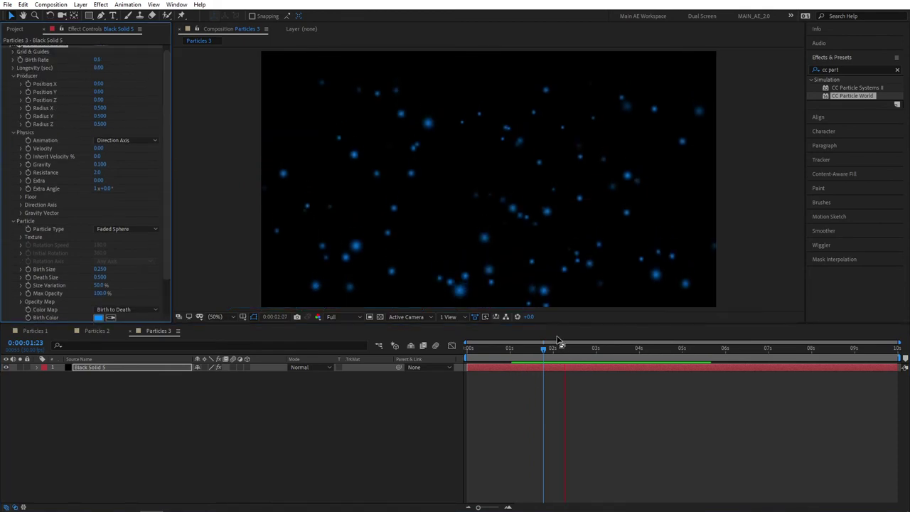
key(space)
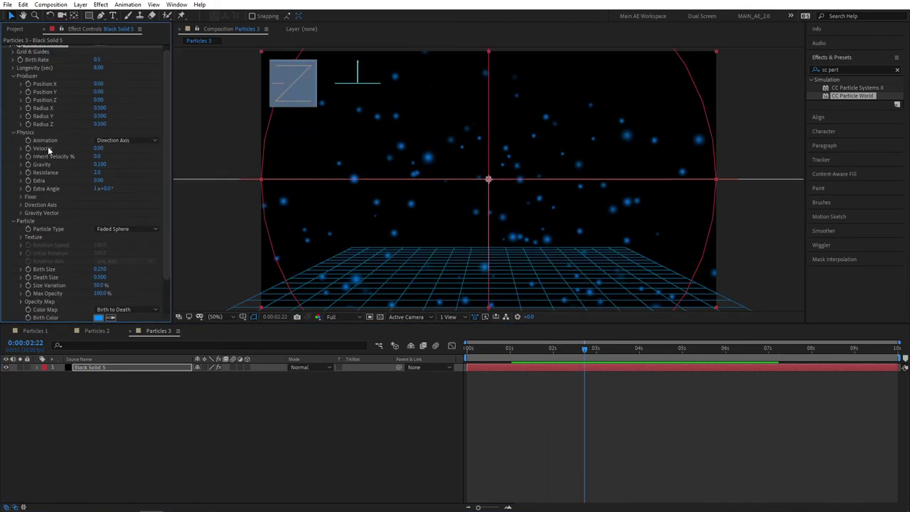
drag(99, 147, 192, 145)
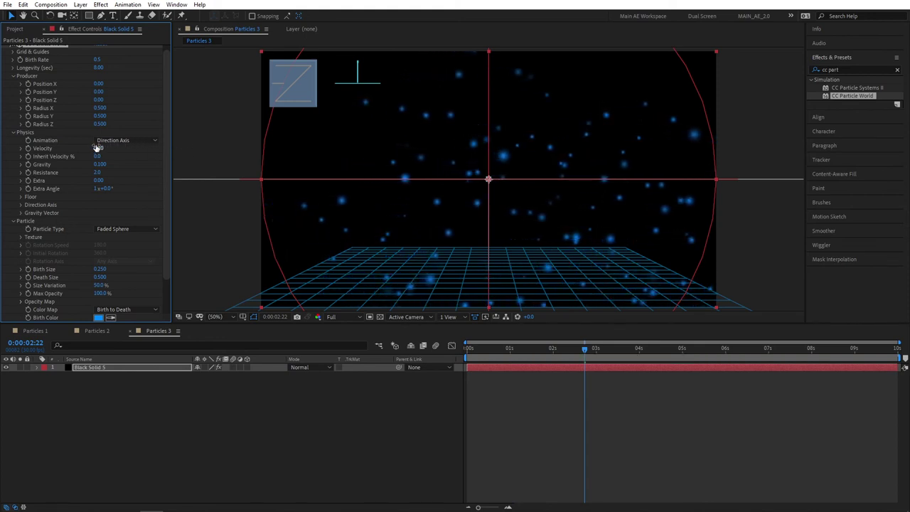
key(space)
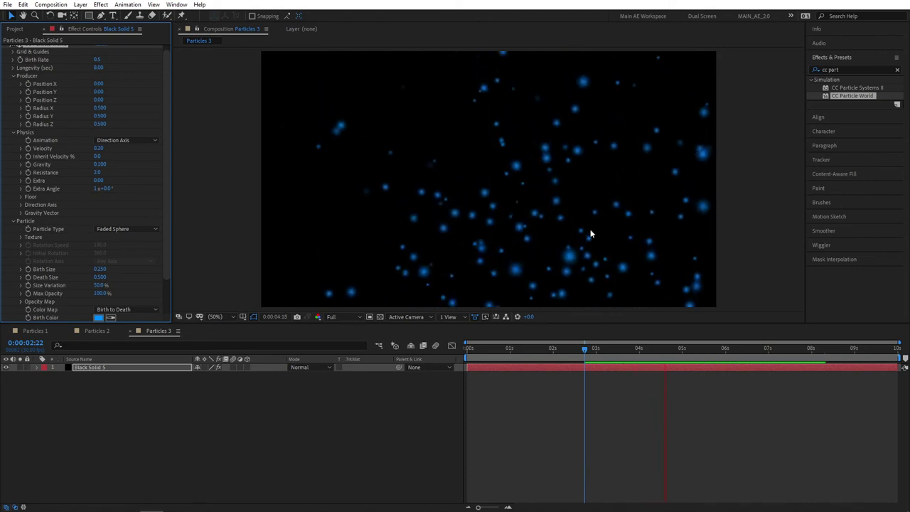
key(space)
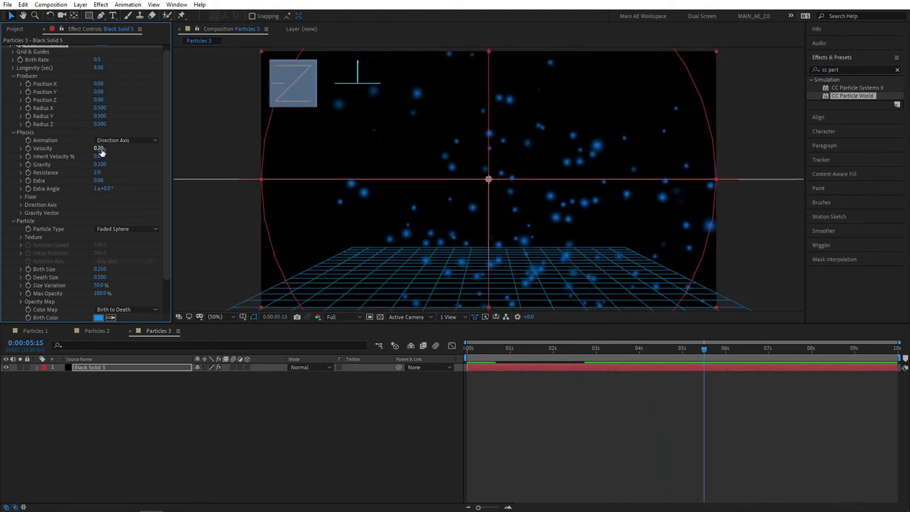
drag(101, 152, 142, 148)
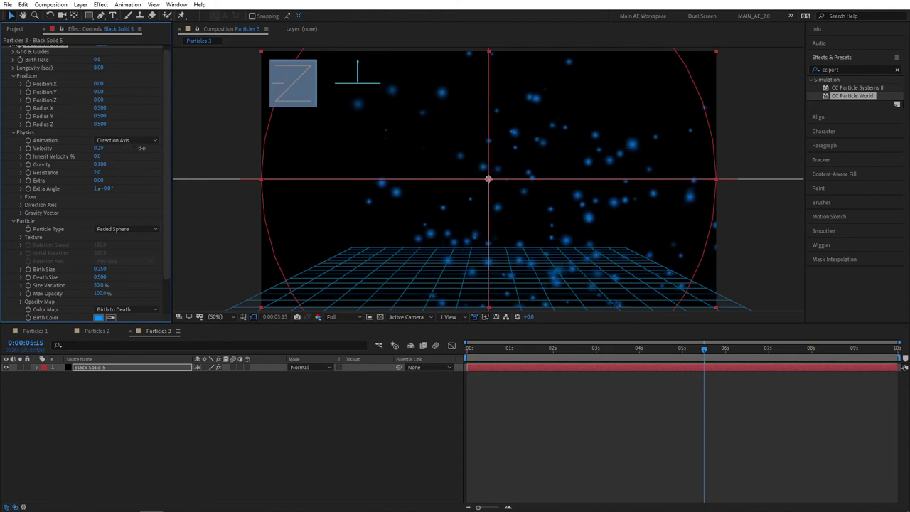
key(space)
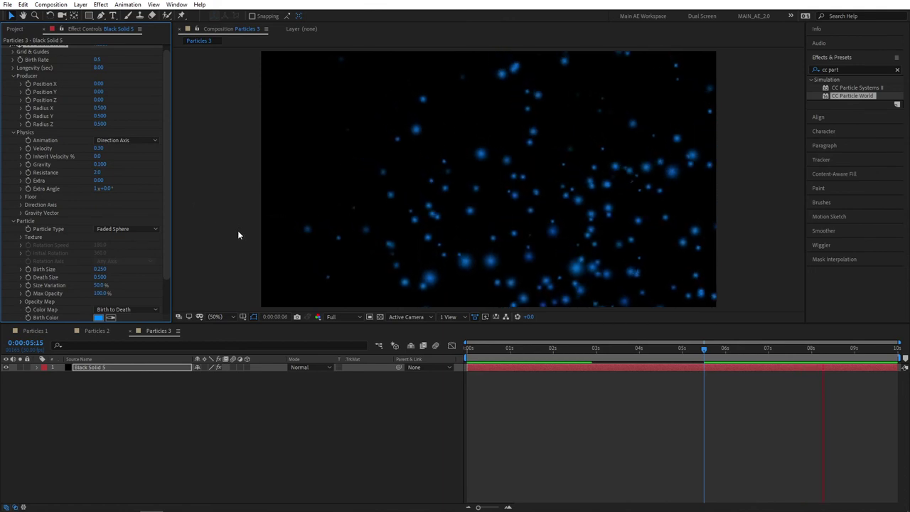
scroll(169, 131, up, 1)
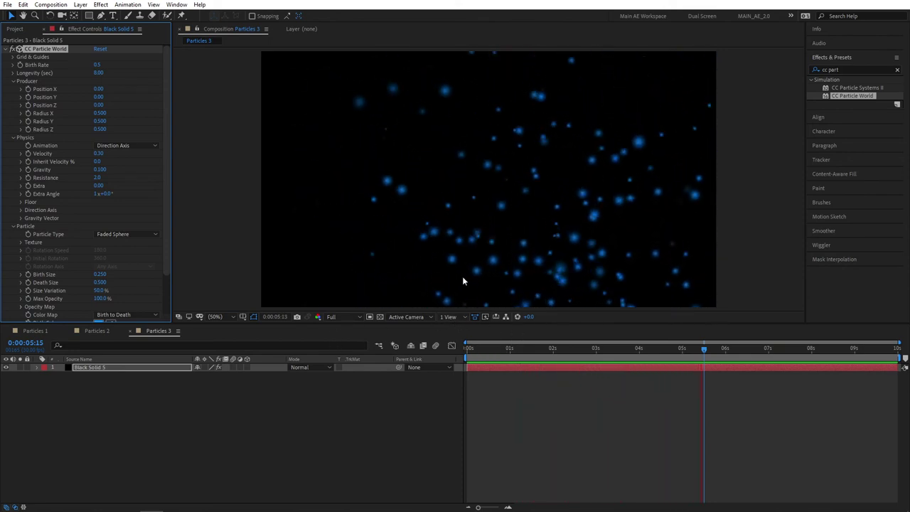
Collapse CC Particle World and apply Stylize > Glow to the particle layer, toggling it to compare
key(space)
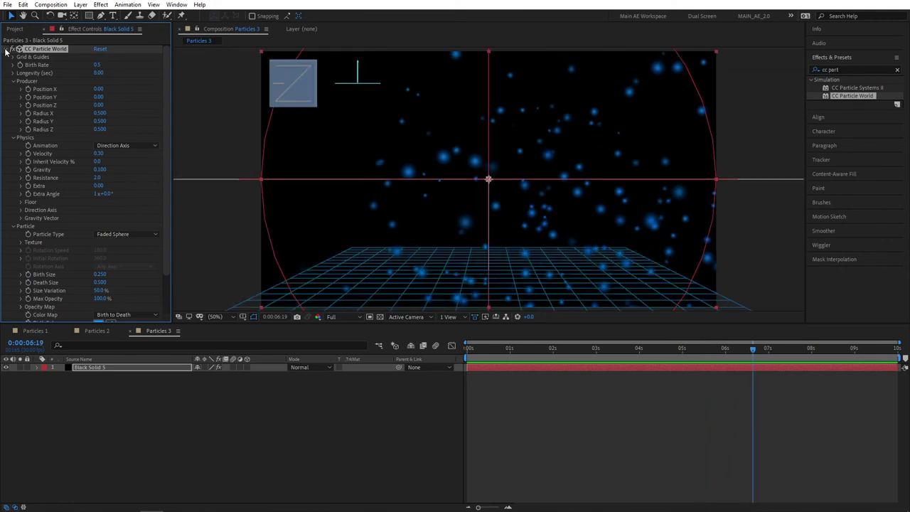
click(6, 49)
click(823, 69)
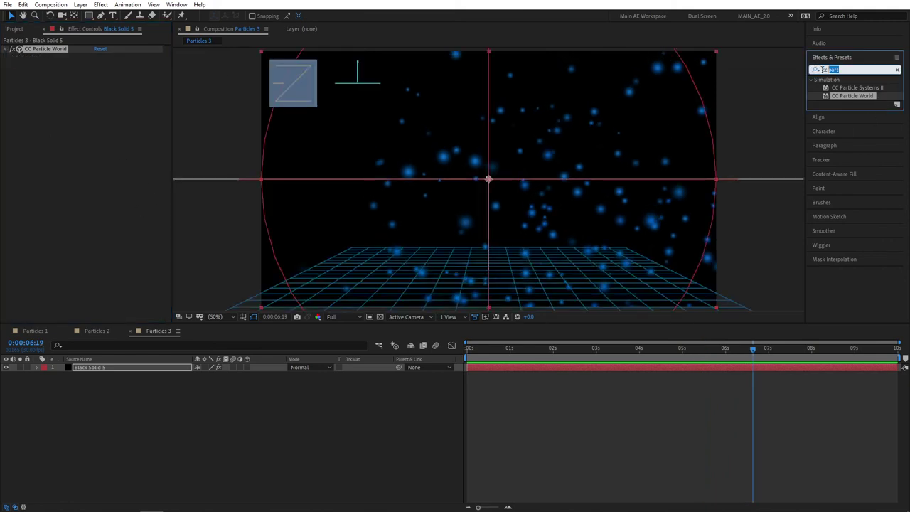
text(glow)
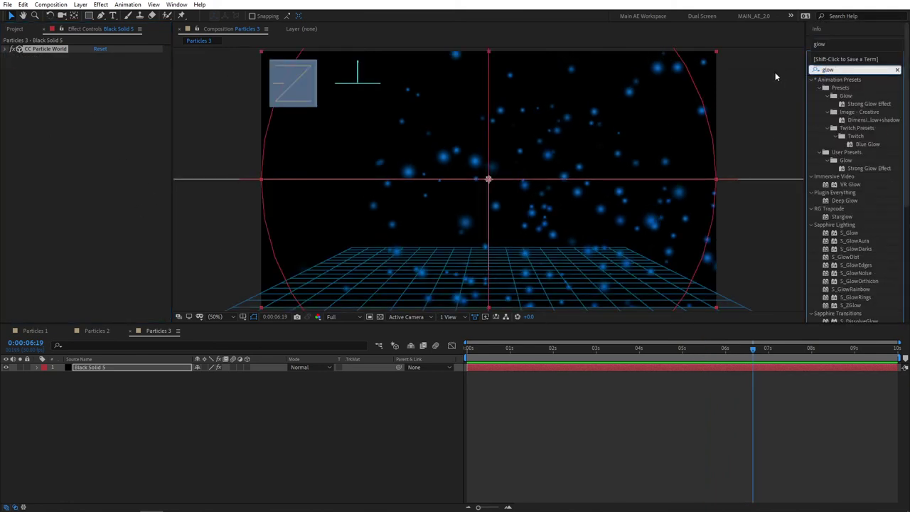
scroll(864, 249, down, 3)
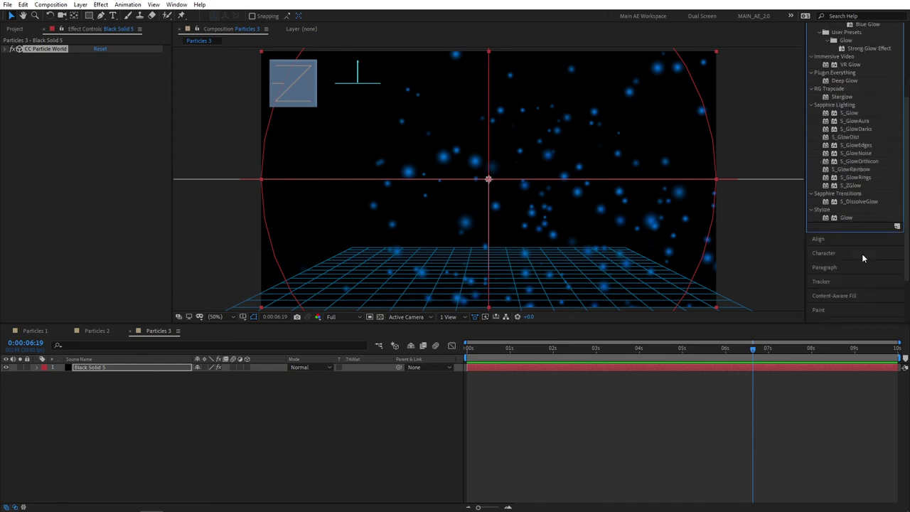
drag(846, 217, 87, 375)
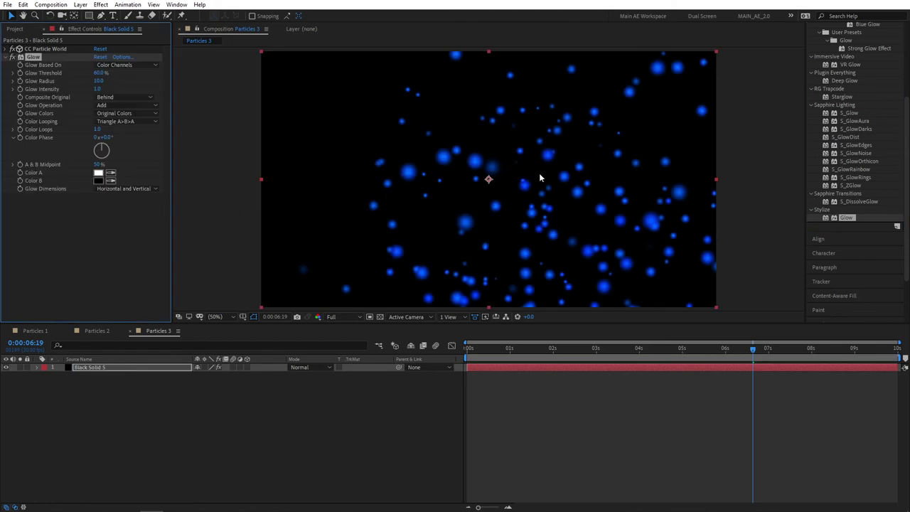
click(12, 57)
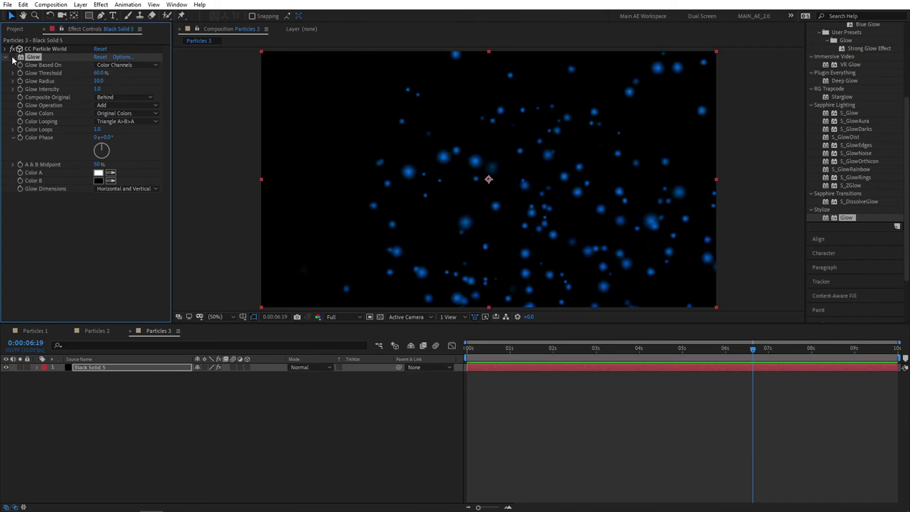
click(12, 57)
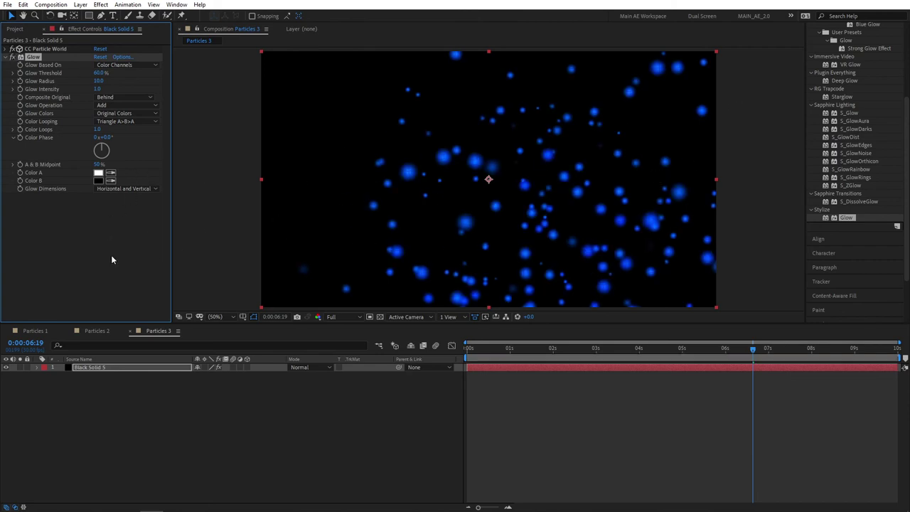
Duplicate the Glow and raise Glow 2's Threshold to 100%
key(ctrl+d)
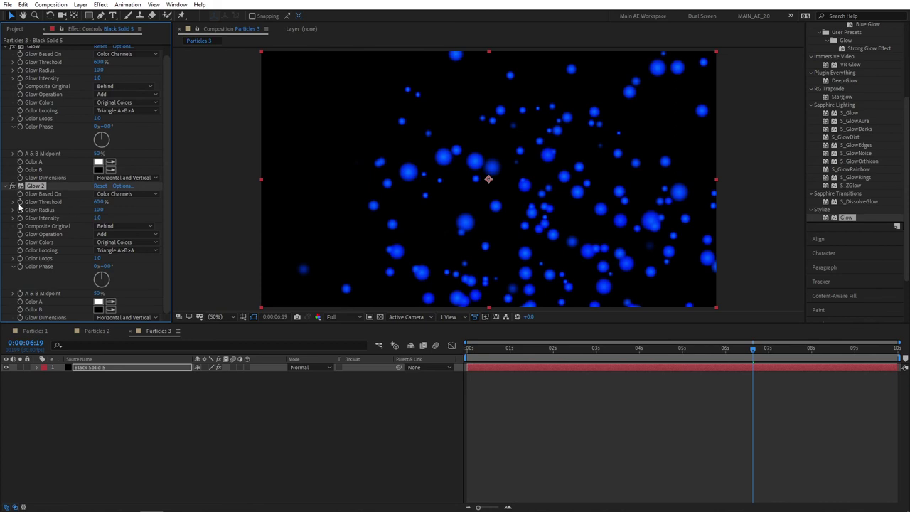
drag(94, 206, 290, 201)
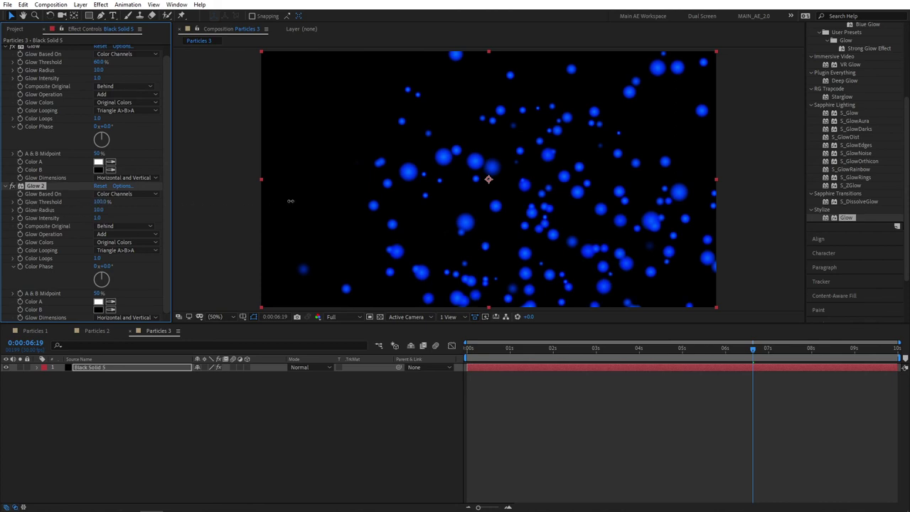
click(99, 210)
Set Glow 2's Radius to 300 and add a new Adjustment Layer above the particles
text(300)
click(191, 412)
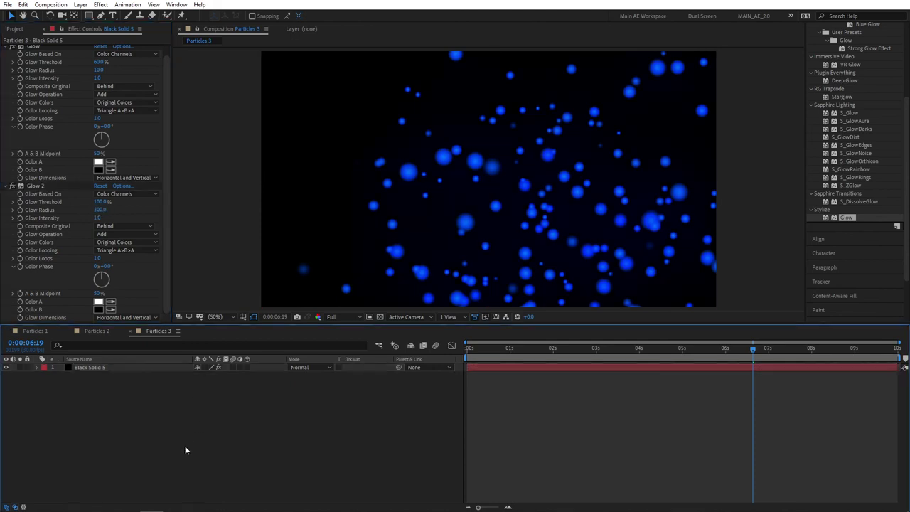
right_click(131, 410)
mouse_move(164, 307)
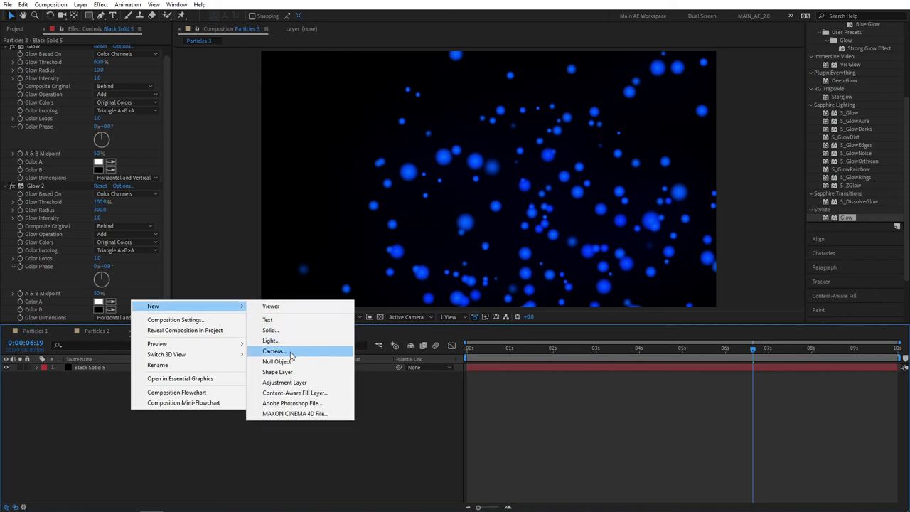
click(292, 382)
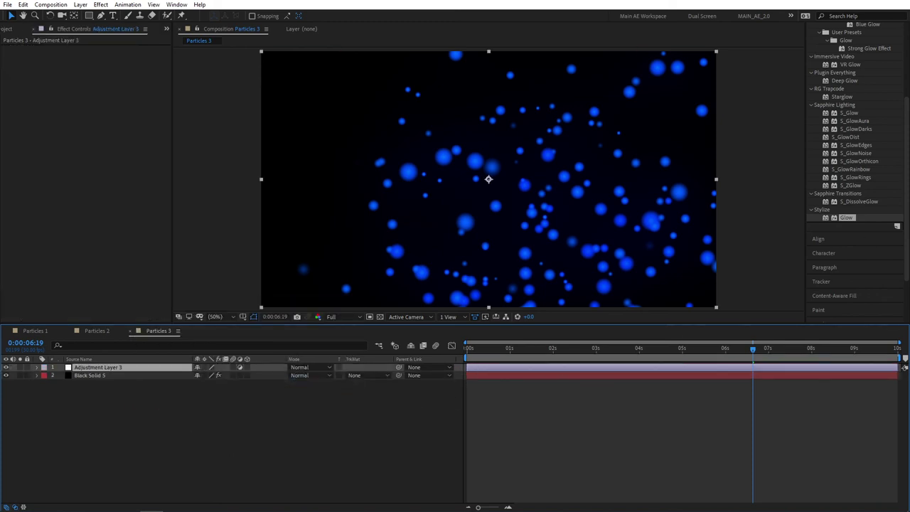
Apply Noise to the adjustment layer at 12% with Use Color Noise turned off
scroll(857, 58, up, 3)
click(843, 68)
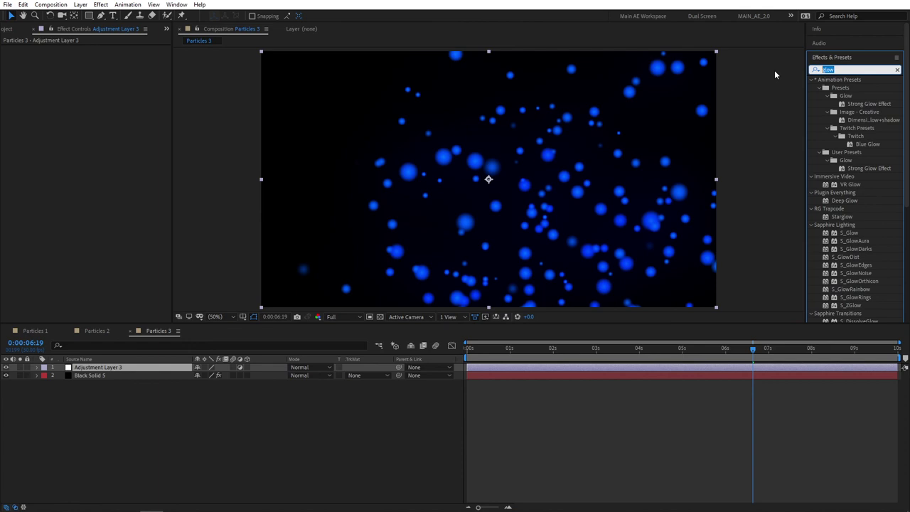
text(noise)
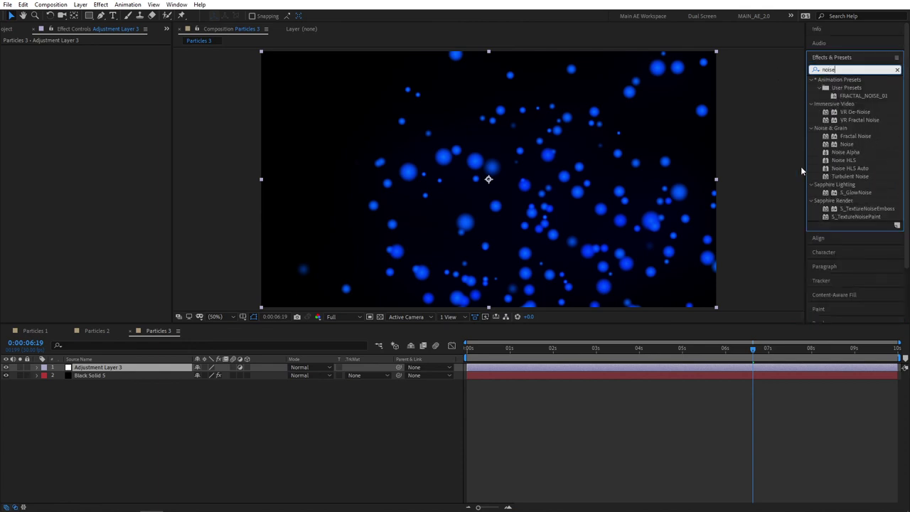
drag(848, 151, 96, 370)
click(98, 56)
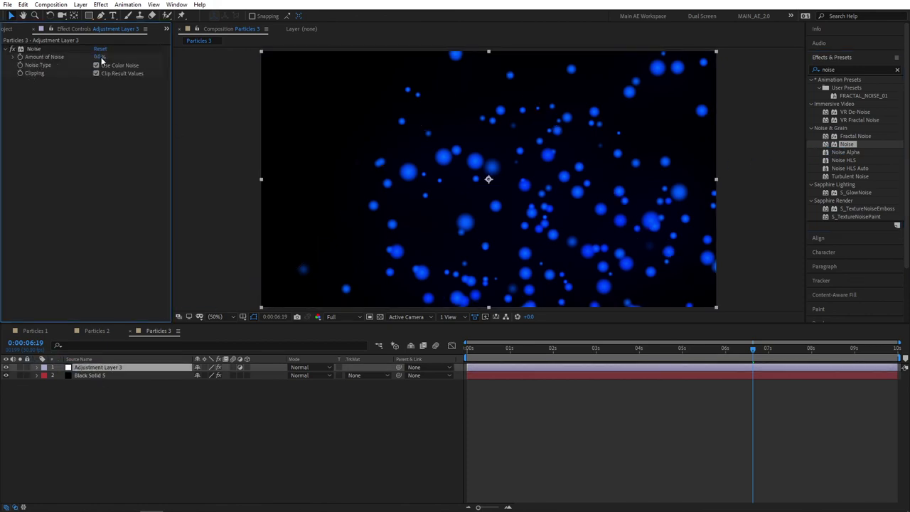
text(12)
click(96, 66)
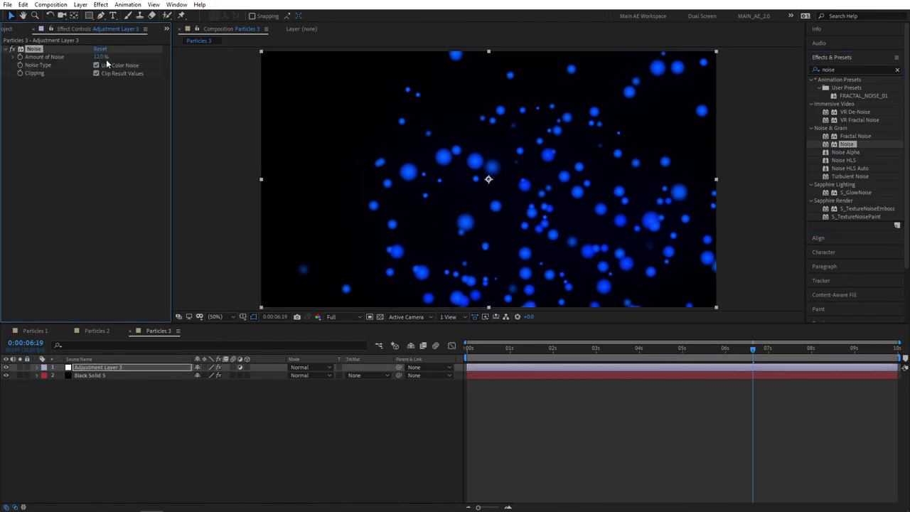
click(97, 66)
Zoom in to inspect the noise grain, then preview the finished animation from near the start
key(period)
key(period)
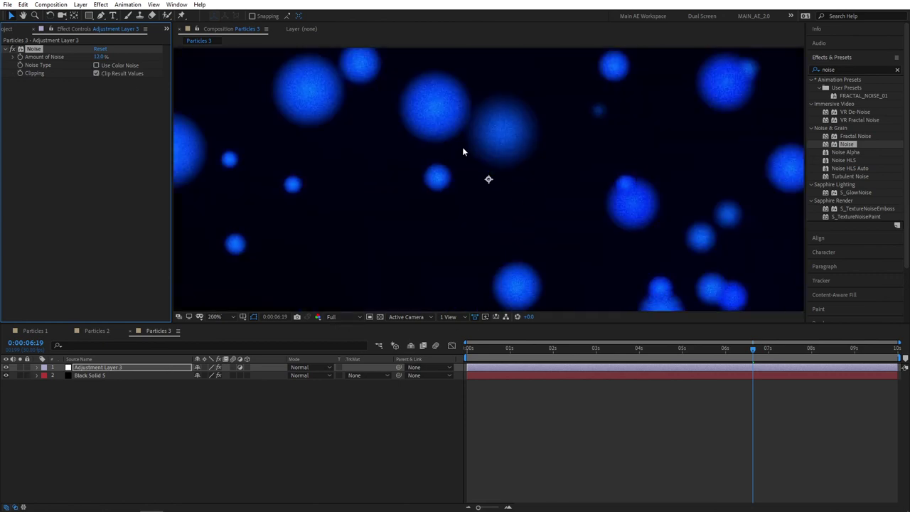
key(comma)
key(comma)
click(478, 348)
key(space)
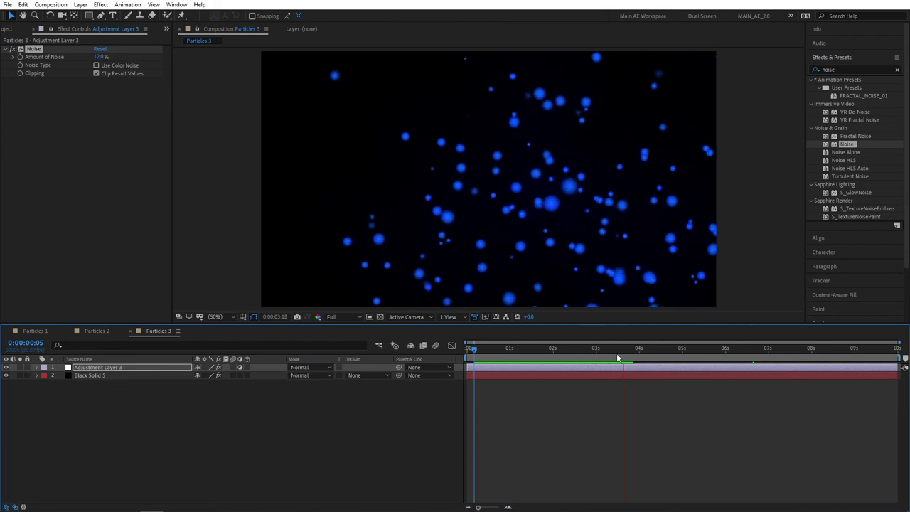
drag(492, 349, 481, 363)
key(space)
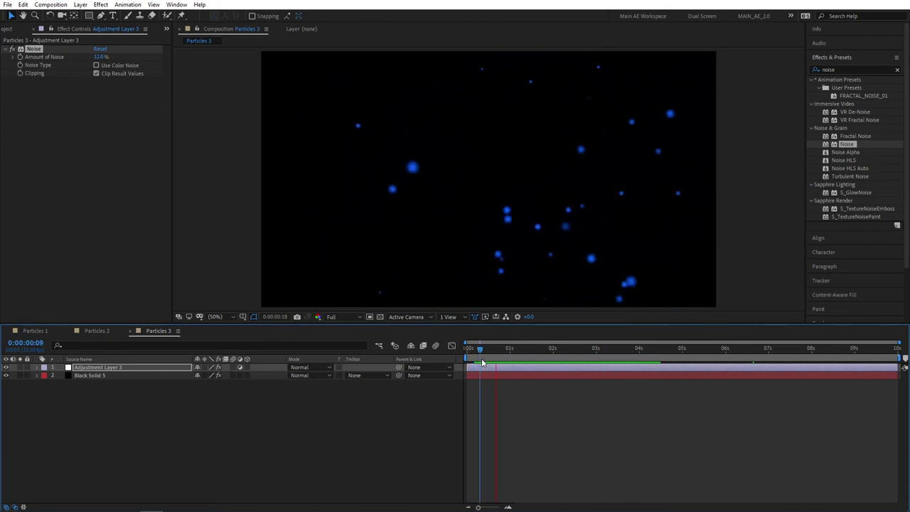